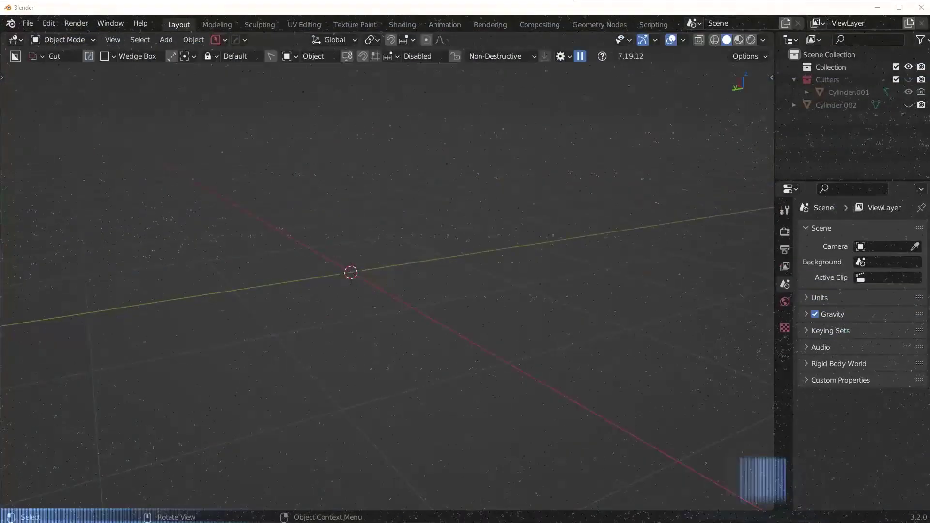
# Add a mesh cylinder at the world origin with 64 vertices
pyautogui.moveTo(413, 261); pyautogui.dragTo(421, 274, button='middle')
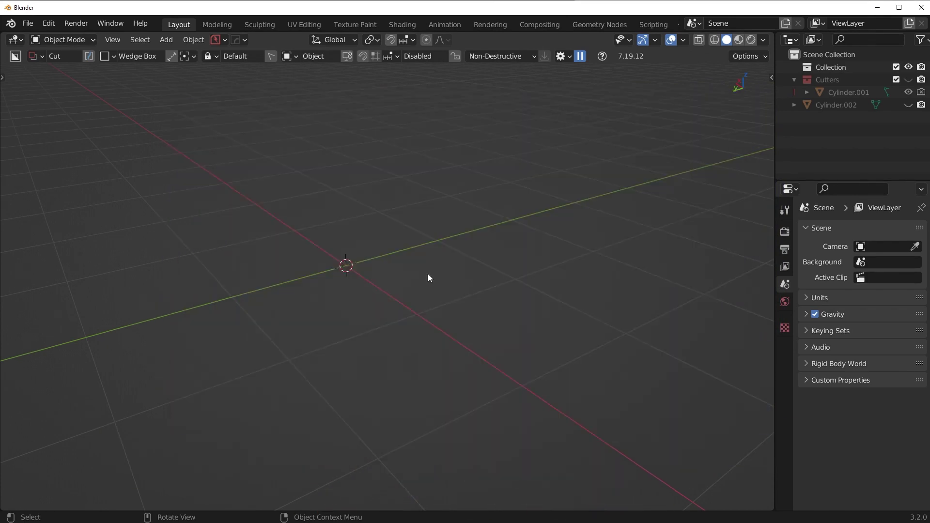
pyautogui.keyDown('shift'); pyautogui.moveTo(437, 228); pyautogui.dragTo(440, 233, button='middle'); pyautogui.keyUp('shift')
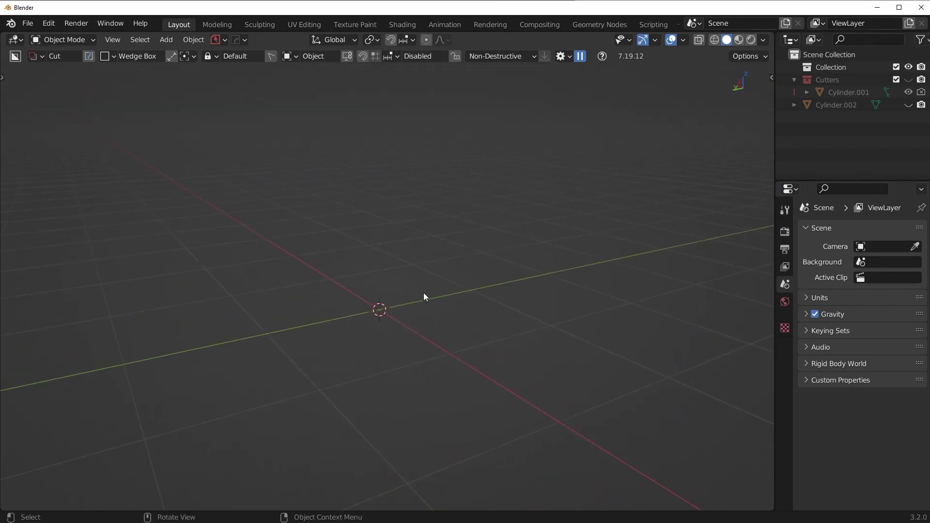
pyautogui.moveTo(411, 264); pyautogui.dragTo(456, 234, button='middle')
pyautogui.hotkey('shift', 'a')
pyautogui.moveTo(456, 234)
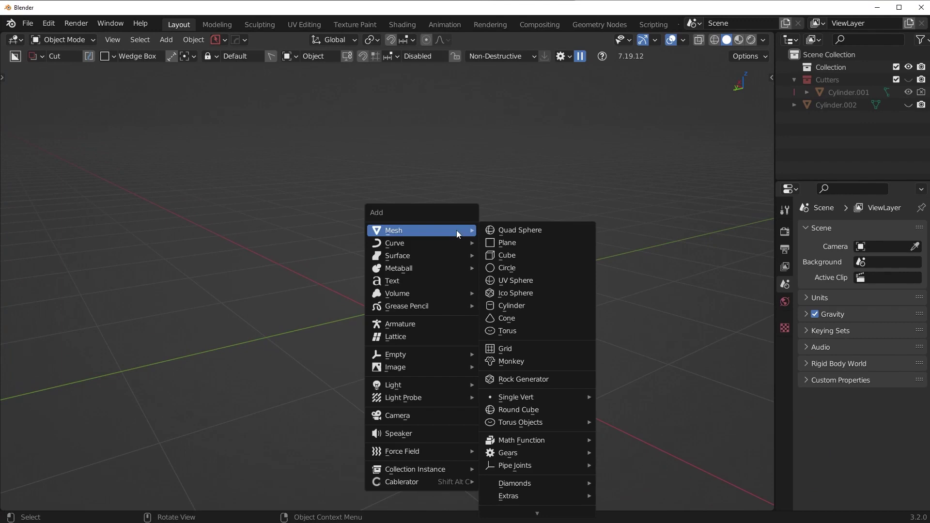
pyautogui.click(508, 306)
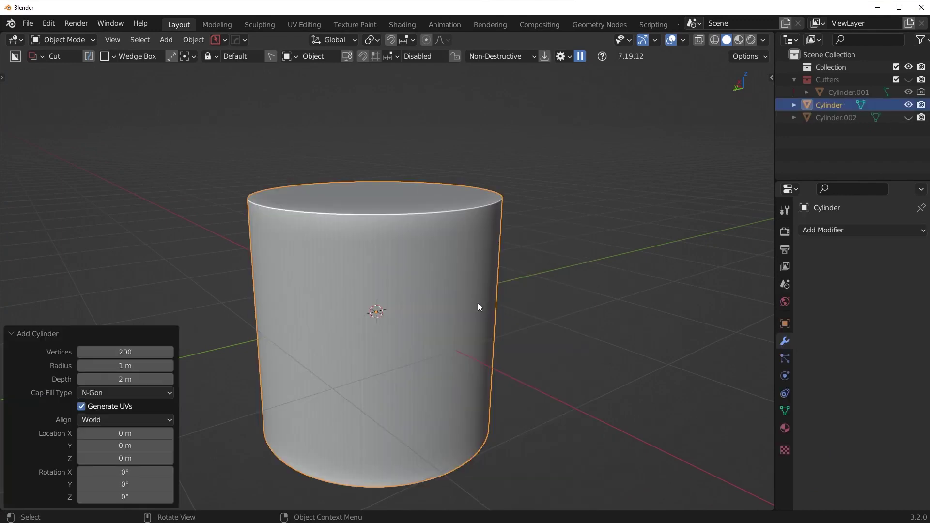
pyautogui.click(153, 352)
pyautogui.write('64')
pyautogui.press('Return')
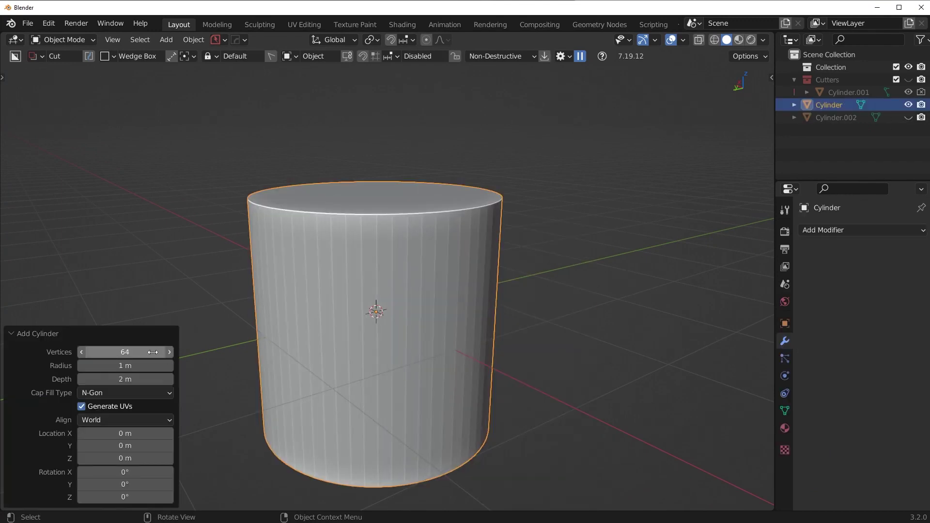
# Sharpen the cylinder's shading using the Ssharp mode with 30° sharpness and a 60° auto smooth angle
pyautogui.press('q')
pyautogui.click(511, 209)
pyautogui.press('KP_3')
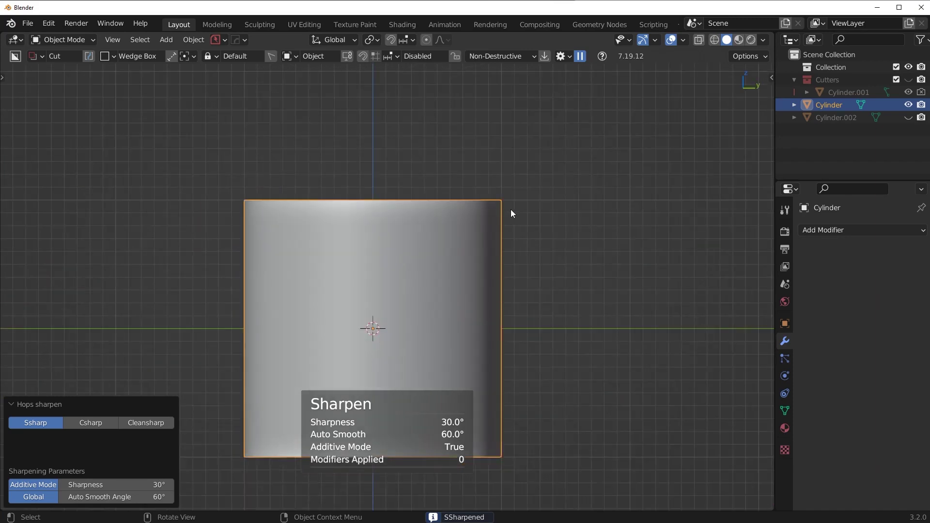
# Cut a 64-sided circular hole with BoxCutter through the cylinder's side, drawn from its centre using snapping dots
pyautogui.press('d')
pyautogui.click(472, 250)
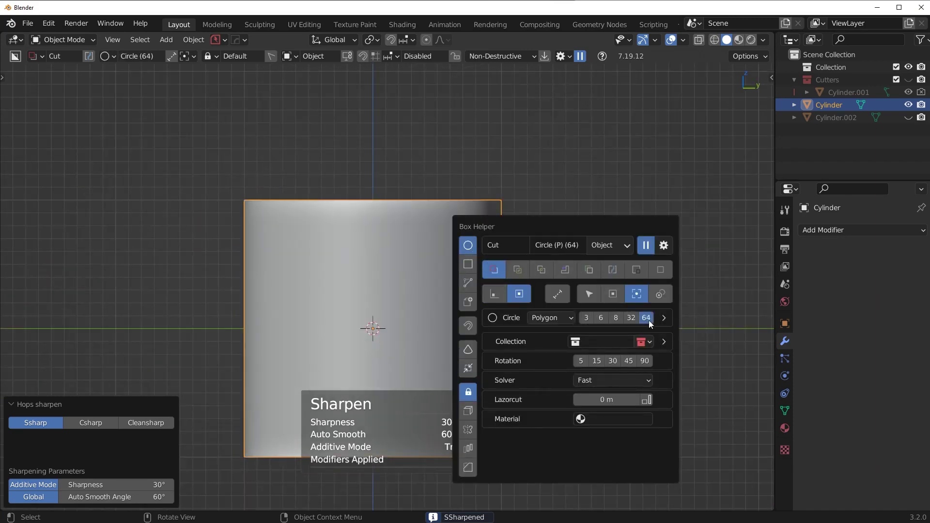
pyautogui.click(361, 57)
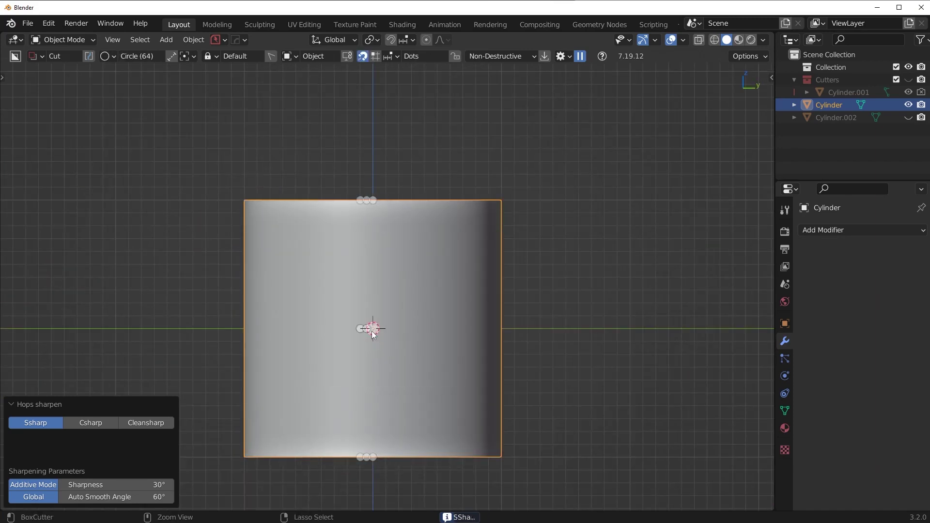
pyautogui.moveTo(372, 329); pyautogui.dragTo(374, 334)
pyautogui.moveTo(401, 363); pyautogui.dragTo(438, 388)
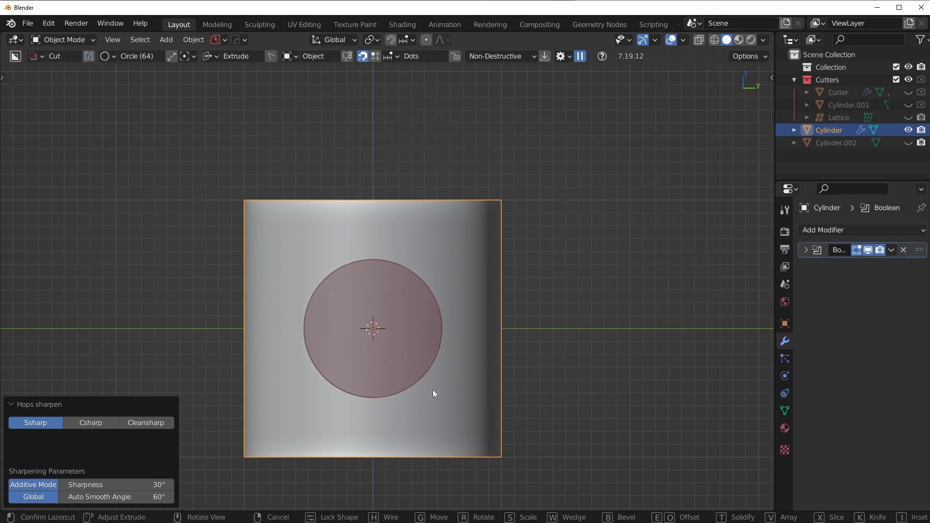
pyautogui.moveTo(434, 392); pyautogui.dragTo(651, 227, button='middle')
# Apply the Boolean modifier on the cylinder after examining the shading around the hole
pyautogui.moveTo(407, 310); pyautogui.dragTo(429, 239, button='middle')
pyautogui.moveTo(343, 256); pyautogui.dragTo(407, 242, button='middle')
pyautogui.scroll(4, 384, 292)
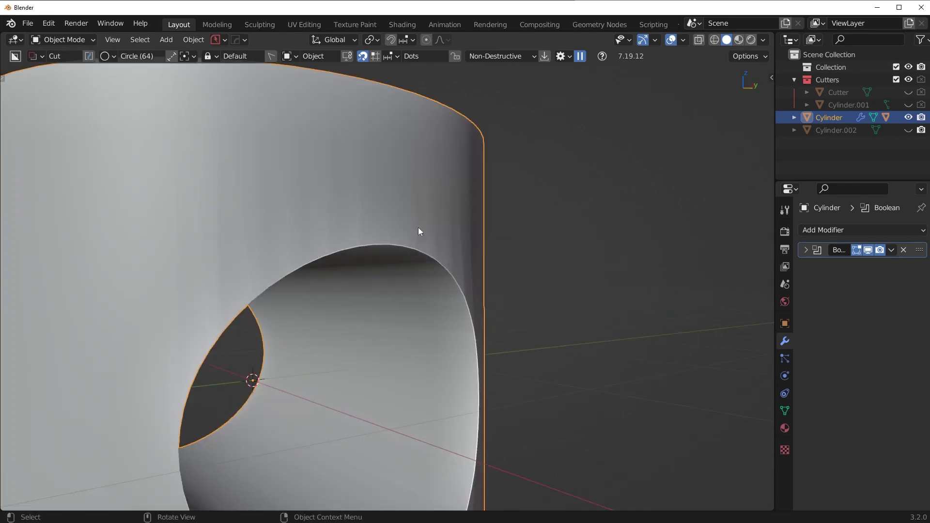
pyautogui.scroll(-5, 417, 208)
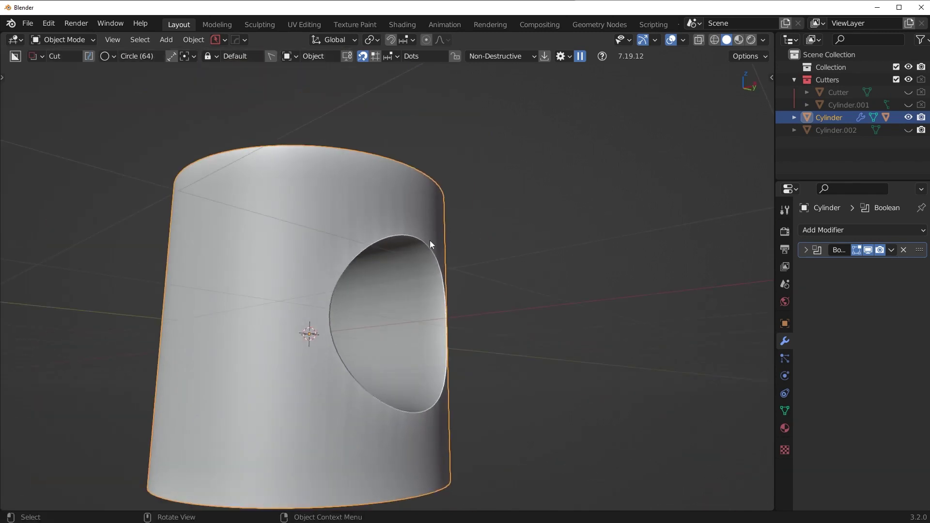
pyautogui.moveTo(382, 240); pyautogui.dragTo(347, 296, button='middle')
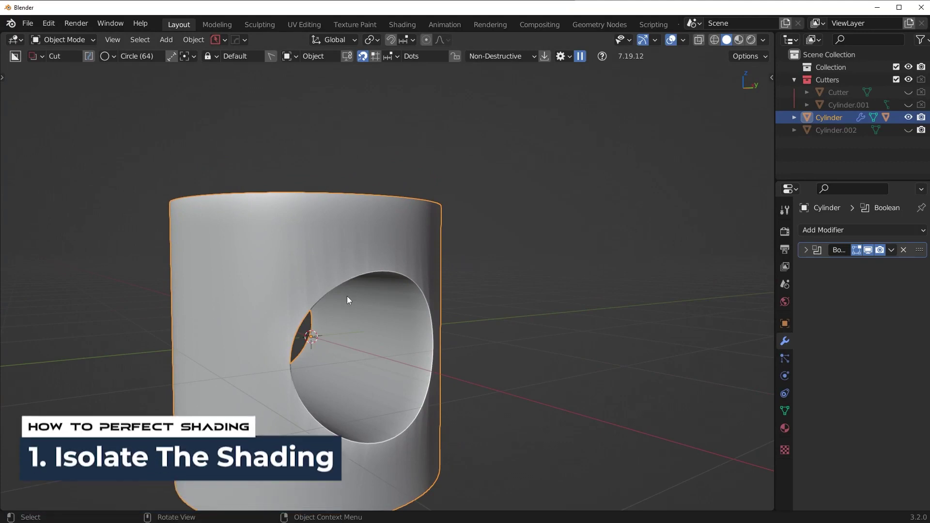
pyautogui.click(891, 250)
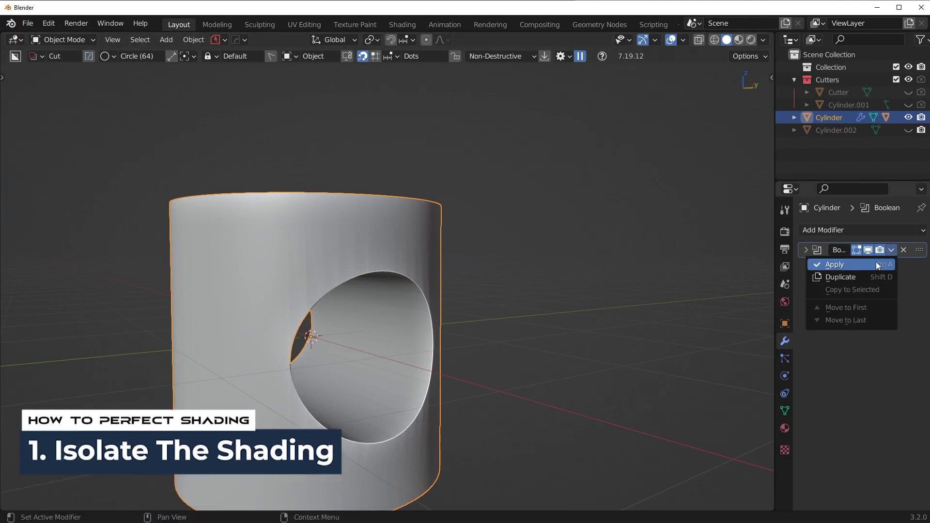
pyautogui.click(876, 262)
# Select in Edit Mode the hole-edge and rim vertices bounding one long face above the hole
pyautogui.press('Tab')
pyautogui.moveTo(436, 323); pyautogui.dragTo(433, 270, button='middle')
pyautogui.scroll(4, 433, 270)
pyautogui.press('1')
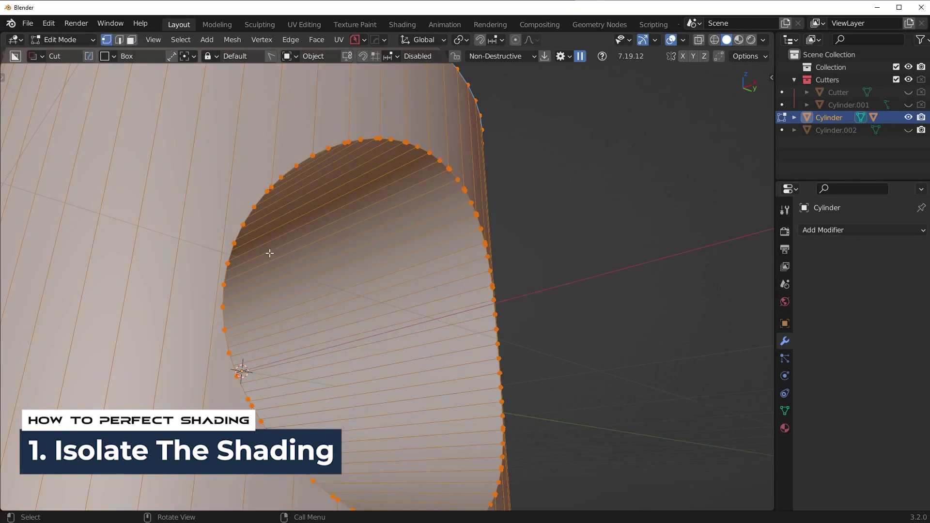
pyautogui.keyDown('shift'); pyautogui.moveTo(267, 251); pyautogui.dragTo(383, 339, button='middle'); pyautogui.keyUp('shift')
pyautogui.moveTo(382, 339); pyautogui.dragTo(382, 305, button='middle')
pyautogui.click(290, 250)
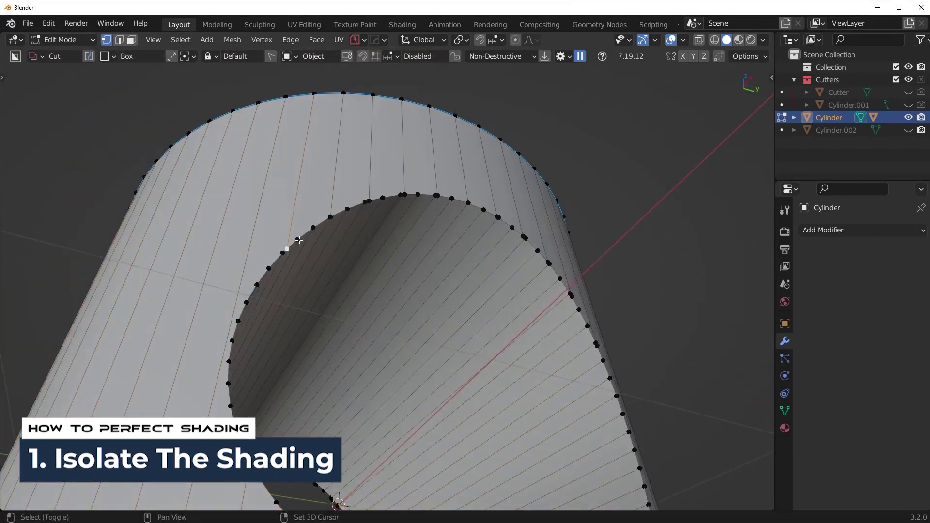
pyautogui.keyDown('shift'); pyautogui.click(299, 239); pyautogui.keyUp('shift')
pyautogui.keyDown('shift'); pyautogui.click(314, 229); pyautogui.keyUp('shift')
pyautogui.keyDown('shift'); pyautogui.click(328, 215); pyautogui.keyUp('shift')
pyautogui.keyDown('shift'); pyautogui.click(313, 92); pyautogui.keyUp('shift')
pyautogui.keyDown('shift'); pyautogui.click(343, 92); pyautogui.keyUp('shift')
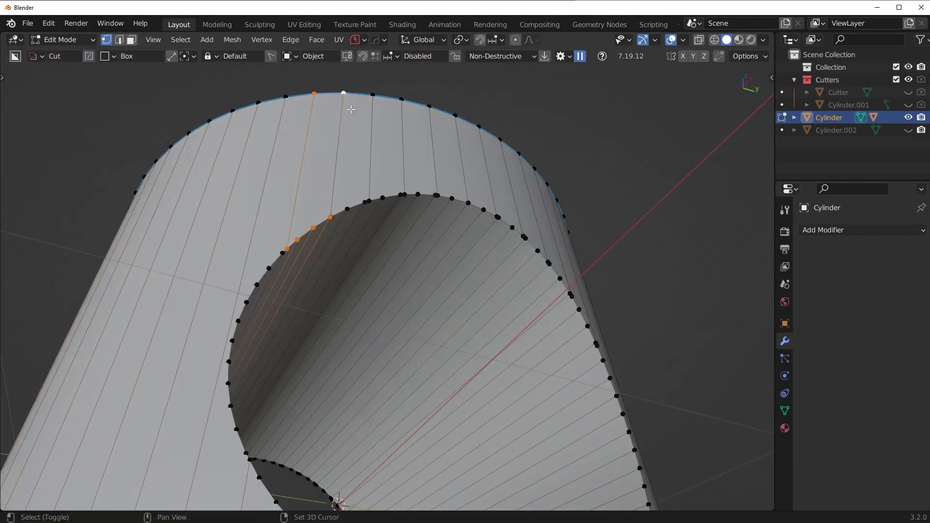
# Switch to face selection and select one long vertical face between the rim and the hole
pyautogui.moveTo(432, 239); pyautogui.dragTo(367, 314, button='middle')
pyautogui.keyDown('shift'); pyautogui.click(400, 355); pyautogui.keyUp('shift')
pyautogui.keyDown('shift'); pyautogui.click(400, 354); pyautogui.keyUp('shift')
pyautogui.scroll(3, 371, 350)
pyautogui.press('3')
pyautogui.scroll(-4, 388, 354)
pyautogui.click(356, 323)
pyautogui.click(388, 276)
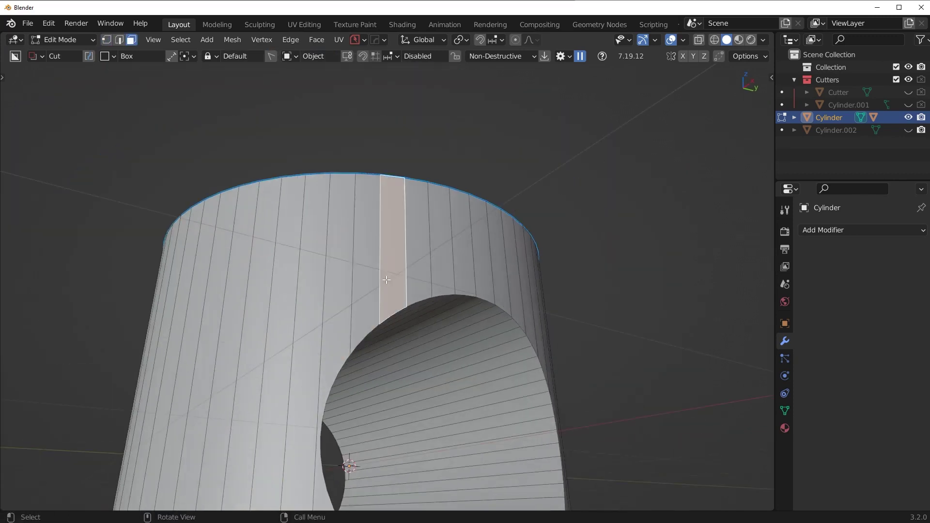
# Select vertex by vertex the outline of a long face, from the hole's edge to the cylinder's rim
pyautogui.scroll(2, 390, 279)
pyautogui.press('Tab')
pyautogui.press('1')
pyautogui.moveTo(388, 366); pyautogui.dragTo(286, 326, button='middle')
pyautogui.click(283, 317)
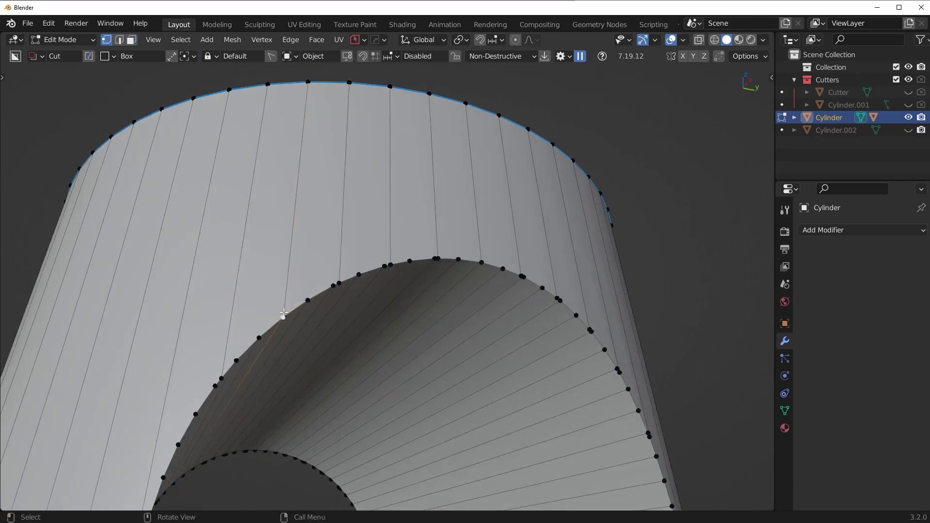
pyautogui.keyDown('shift'); pyautogui.click(307, 301); pyautogui.keyUp('shift')
pyautogui.keyDown('shift'); pyautogui.click(334, 285); pyautogui.keyUp('shift')
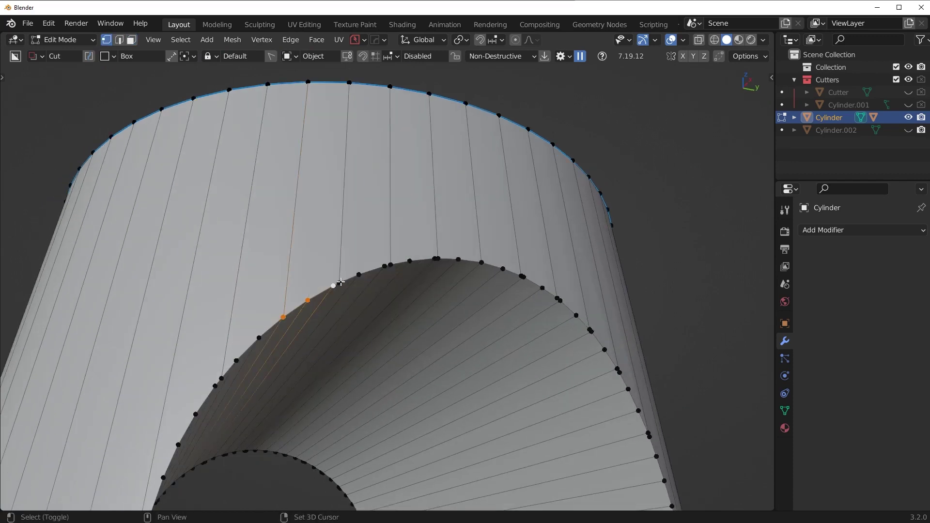
pyautogui.keyDown('shift'); pyautogui.click(348, 85); pyautogui.keyUp('shift')
pyautogui.keyDown('shift'); pyautogui.click(309, 83); pyautogui.keyUp('shift')
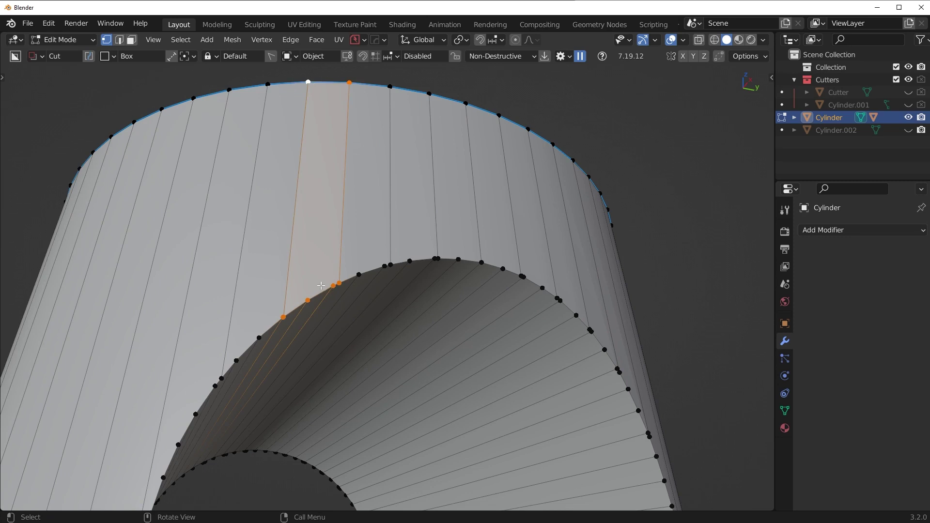
# Examine the shading between the hole and the cylinder's rim in Object Mode
pyautogui.moveTo(321, 286); pyautogui.dragTo(426, 292, button='middle')
pyautogui.press('Tab')
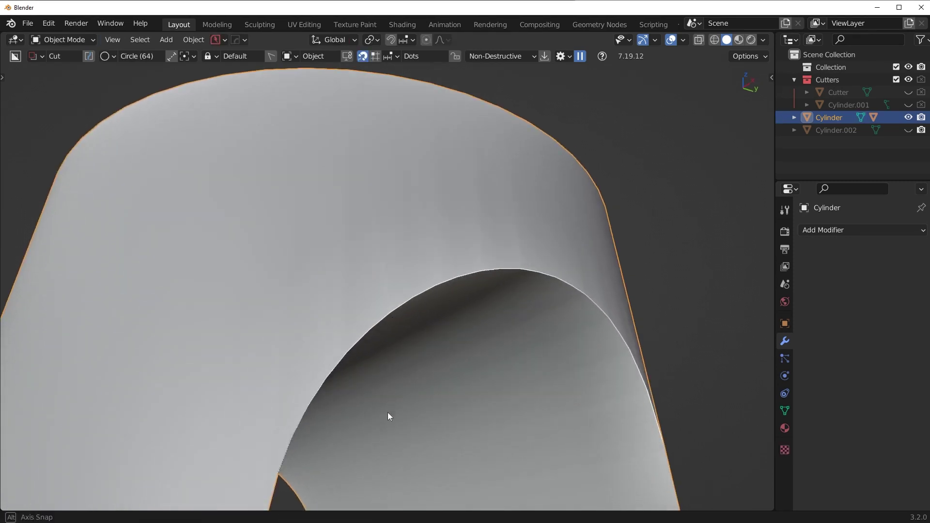
pyautogui.moveTo(388, 415); pyautogui.dragTo(399, 414, button='middle')
pyautogui.moveTo(432, 254); pyautogui.dragTo(418, 279, button='middle')
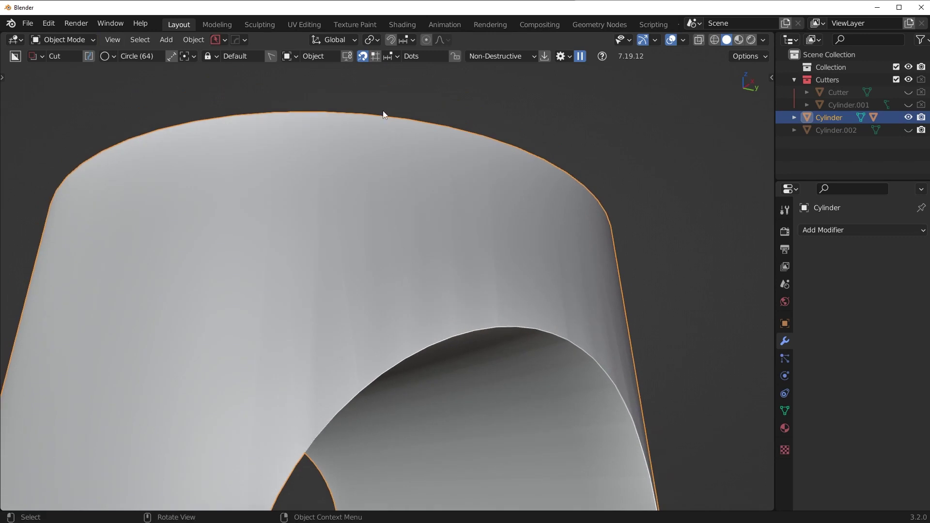
pyautogui.scroll(-4, 376, 218)
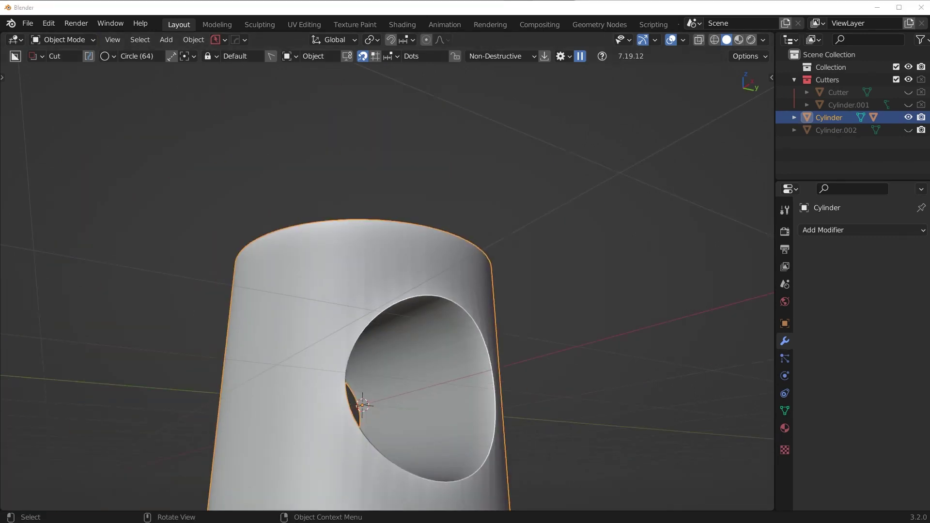
pyautogui.moveTo(368, 334); pyautogui.dragTo(362, 349, button='middle')
# Undo the vertex and face selections and the application of the Boolean modifier
pyautogui.press('Tab')
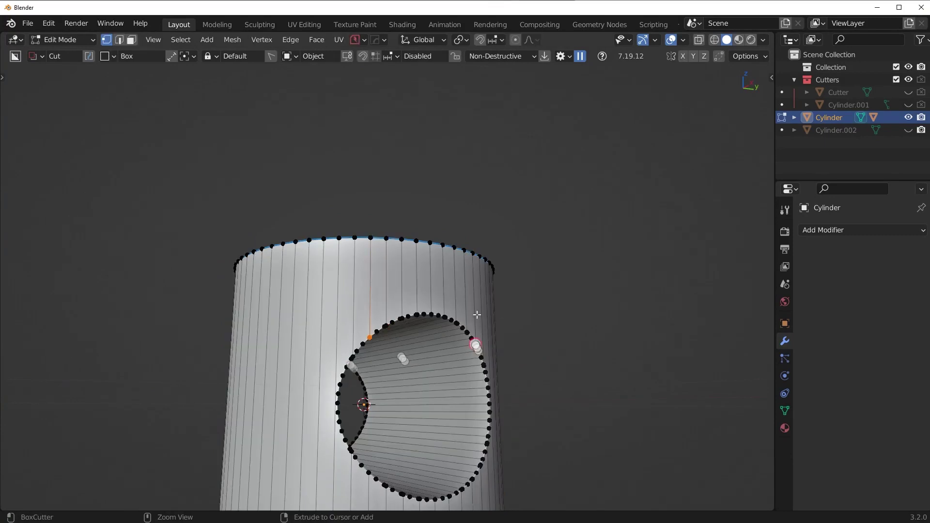
pyautogui.hotkey('ctrl', 'z')
pyautogui.hotkey('ctrl', 'z')
pyautogui.hotkey('ctrl', 'z')
pyautogui.hotkey('ctrl', 'z')
pyautogui.hotkey('ctrl', 'z')
pyautogui.hotkey('ctrl', 'z')
pyautogui.hotkey('ctrl', 'z')
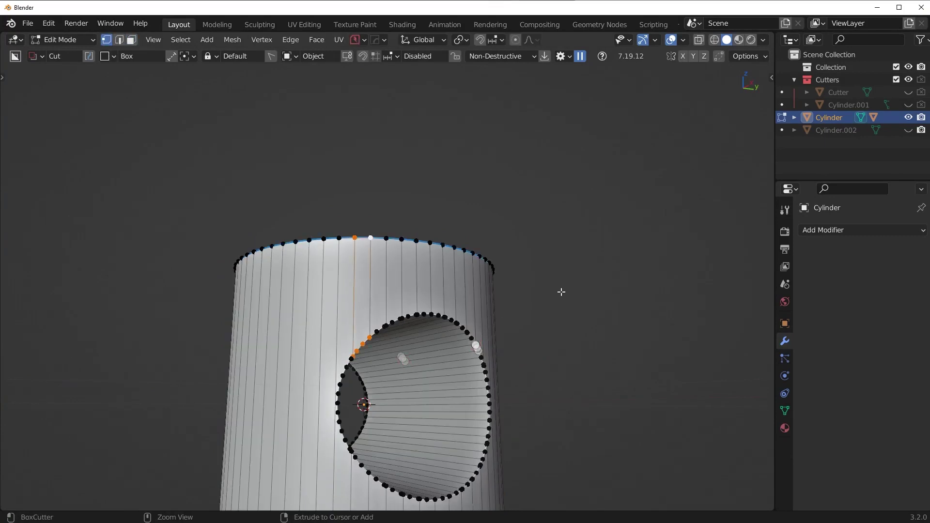
pyautogui.hotkey('ctrl', 'z')
pyautogui.hotkey('ctrl', 'z')
pyautogui.hotkey('ctrl', 'z')
pyautogui.hotkey('ctrl', 'z')
pyautogui.hotkey('ctrl', 'z')
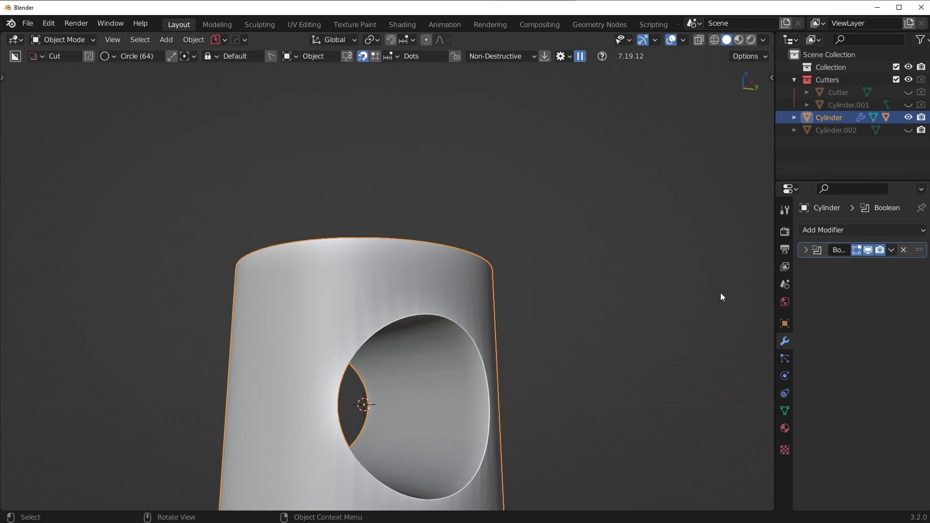
# Add 28 evenly spaced horizontal loop cuts around the cylinder's side, leaving them unslid
pyautogui.click(870, 250)
pyautogui.click(869, 250)
pyautogui.moveTo(525, 329); pyautogui.dragTo(498, 261, button='middle')
pyautogui.press('Tab')
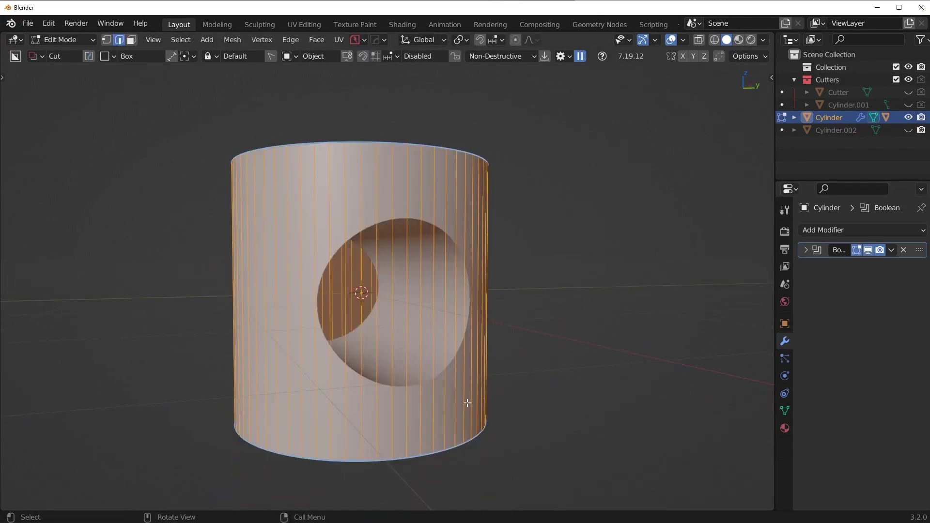
pyautogui.hotkey('ctrl', 'r')
pyautogui.scroll(20, 448, 263)
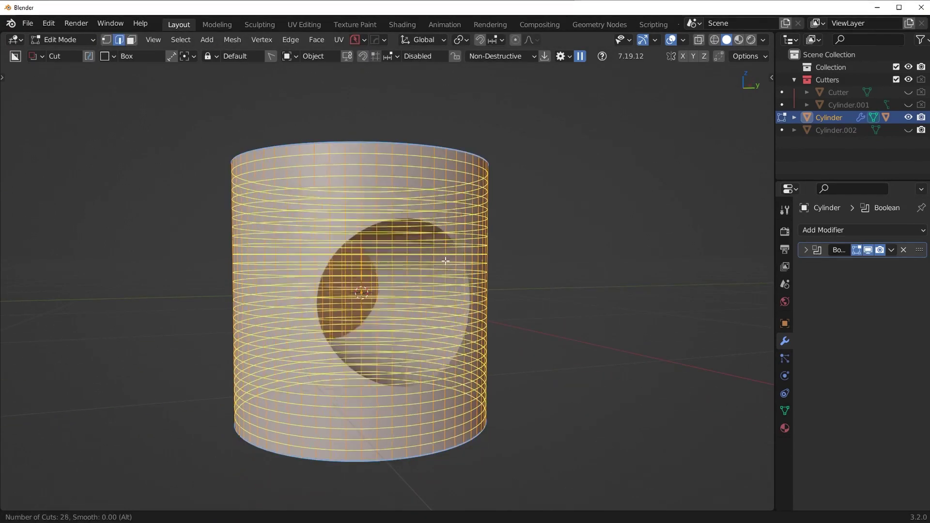
pyautogui.click(440, 261)
pyautogui.rightClick(440, 262)
pyautogui.press('Tab')
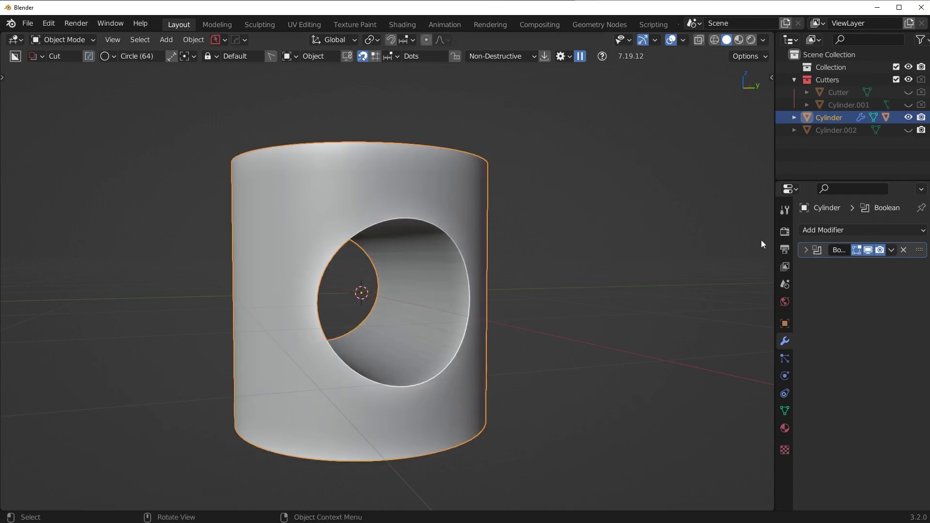
# Apply the Boolean modifier and enter Edit Mode on the cylinder
pyautogui.click(891, 250)
pyautogui.click(867, 264)
pyautogui.press('Tab')
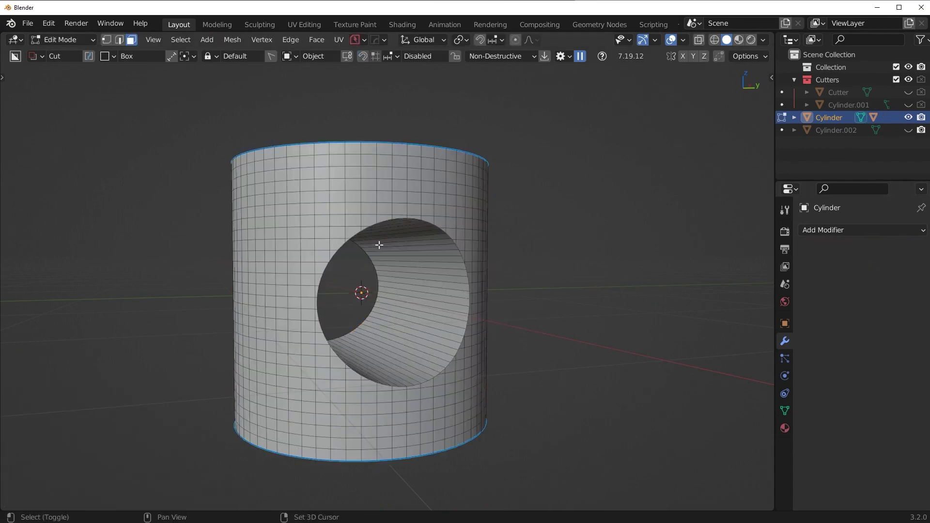
# Select five adjacent faces that the hole's upper edge cuts through
pyautogui.scroll(5, 416, 327)
pyautogui.scroll(4, 415, 326)
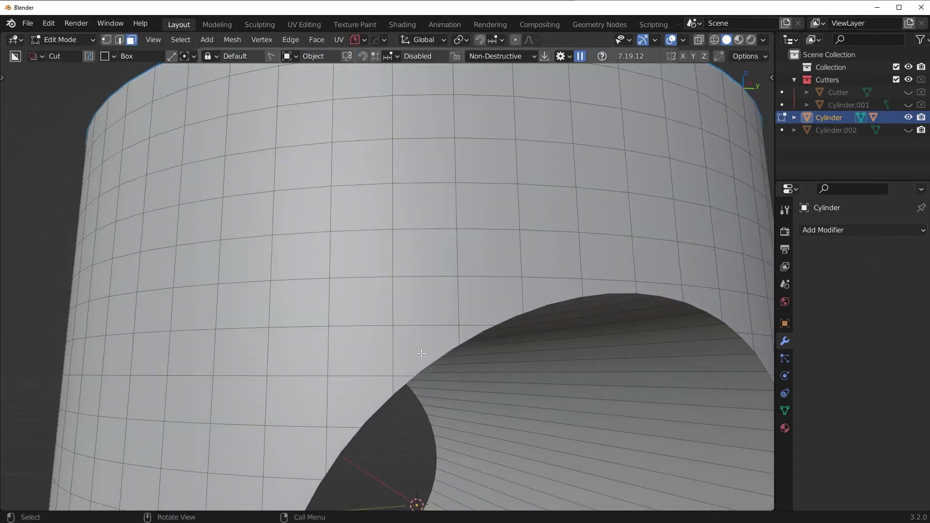
pyautogui.moveTo(406, 377); pyautogui.dragTo(388, 319, button='middle')
pyautogui.click(366, 315)
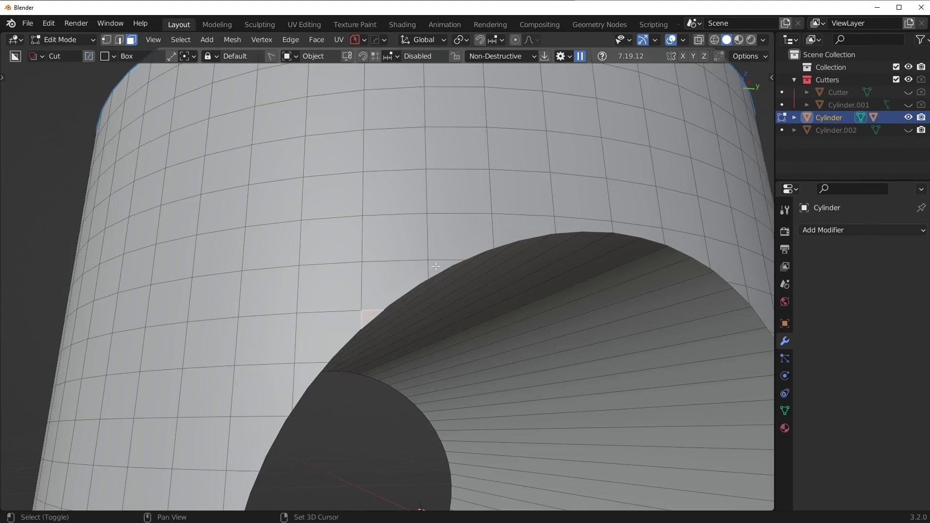
pyautogui.keyDown('shift'); pyautogui.click(438, 267); pyautogui.keyUp('shift')
pyautogui.keyDown('shift'); pyautogui.click(403, 281); pyautogui.keyUp('shift')
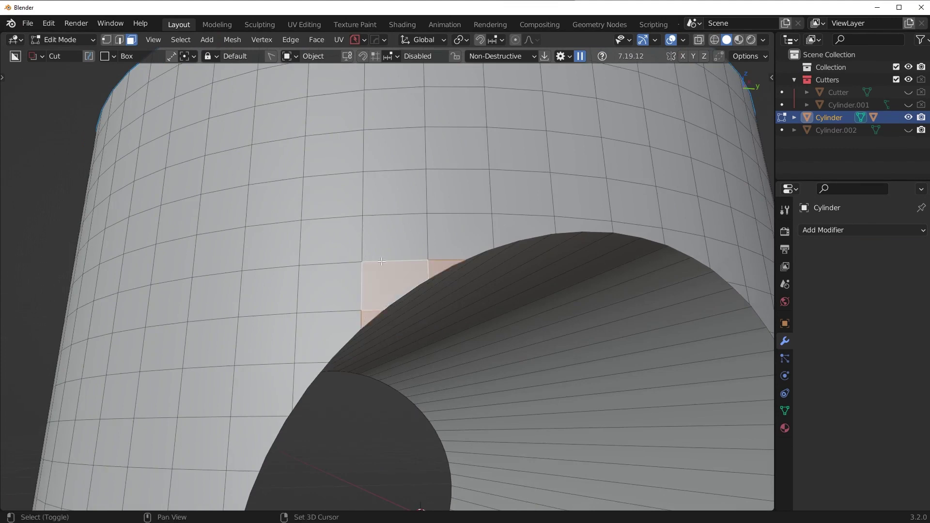
pyautogui.keyDown('shift'); pyautogui.click(481, 247); pyautogui.keyUp('shift')
pyautogui.keyDown('shift'); pyautogui.click(518, 231); pyautogui.keyUp('shift')
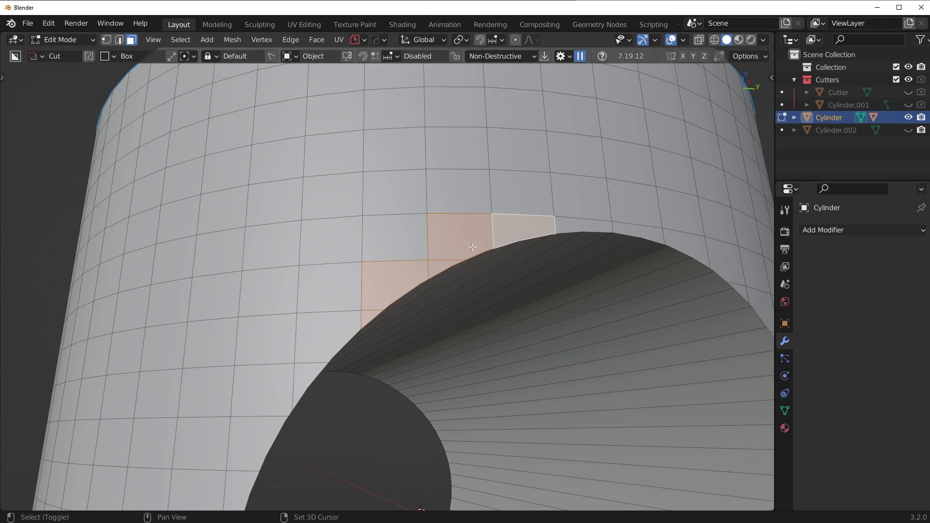
# Select three adjoining uncut grid faces just above the hole's edge instead
pyautogui.click(350, 242)
pyautogui.keyDown('shift'); pyautogui.click(395, 238); pyautogui.keyUp('shift')
pyautogui.keyDown('shift'); pyautogui.click(394, 191); pyautogui.keyUp('shift')
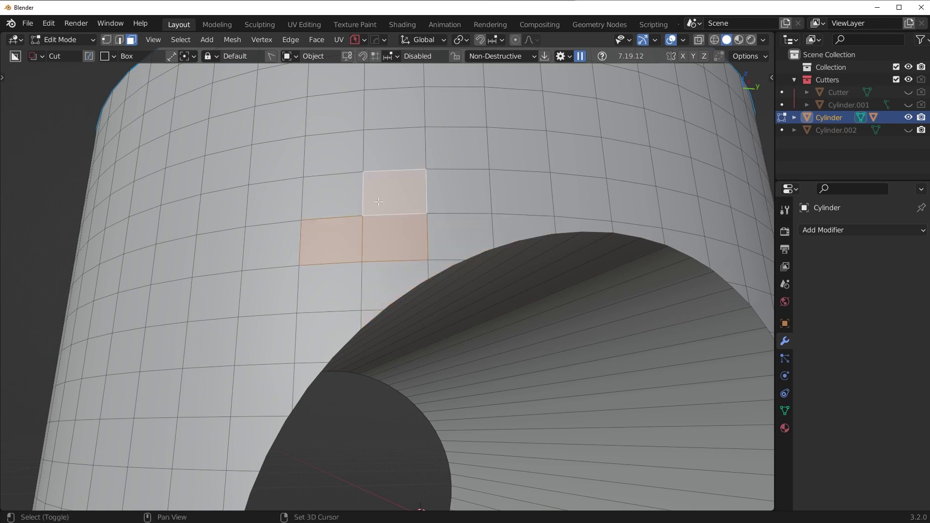
# Extend the face selection with more uncut grid faces above the hole, and return to Object Mode
pyautogui.keyDown('shift'); pyautogui.click(347, 203); pyautogui.keyUp('shift')
pyautogui.keyDown('shift'); pyautogui.click(334, 154); pyautogui.keyUp('shift')
pyautogui.keyDown('shift'); pyautogui.click(394, 149); pyautogui.keyUp('shift')
pyautogui.press('Tab')
pyautogui.scroll(-6, 534, 310)
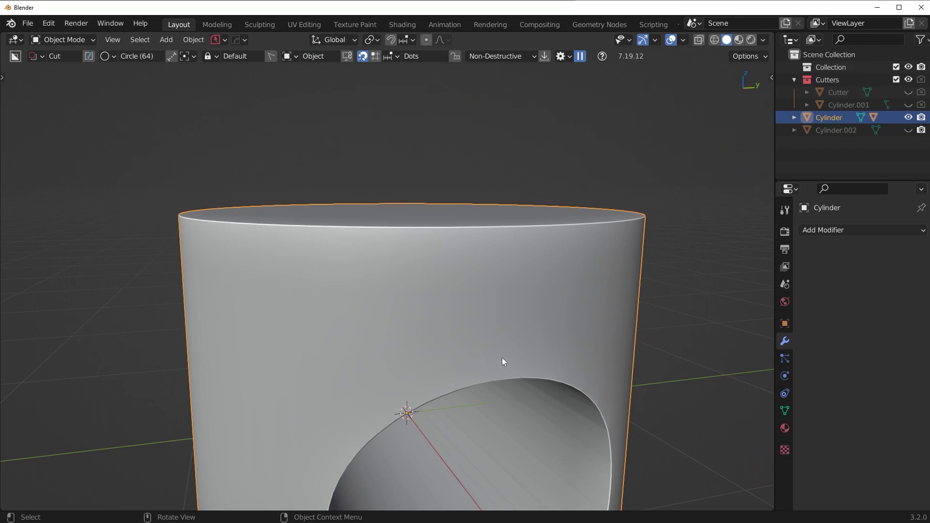
pyautogui.moveTo(502, 358); pyautogui.dragTo(449, 361, button='middle')
pyautogui.scroll(3, 450, 360)
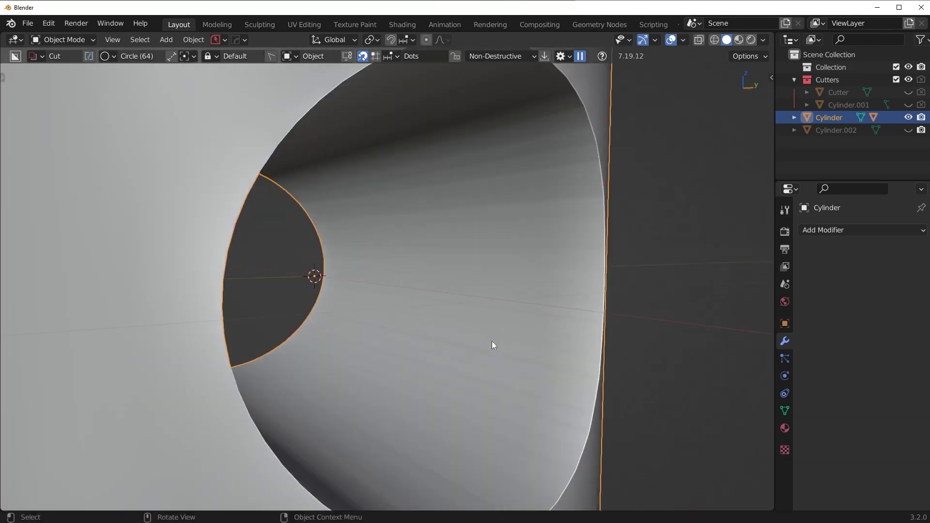
# Select one narrow face on the hole's inner wall in Edit Mode and display its vertices
pyautogui.press('Tab')
pyautogui.moveTo(574, 353); pyautogui.dragTo(500, 309, button='middle')
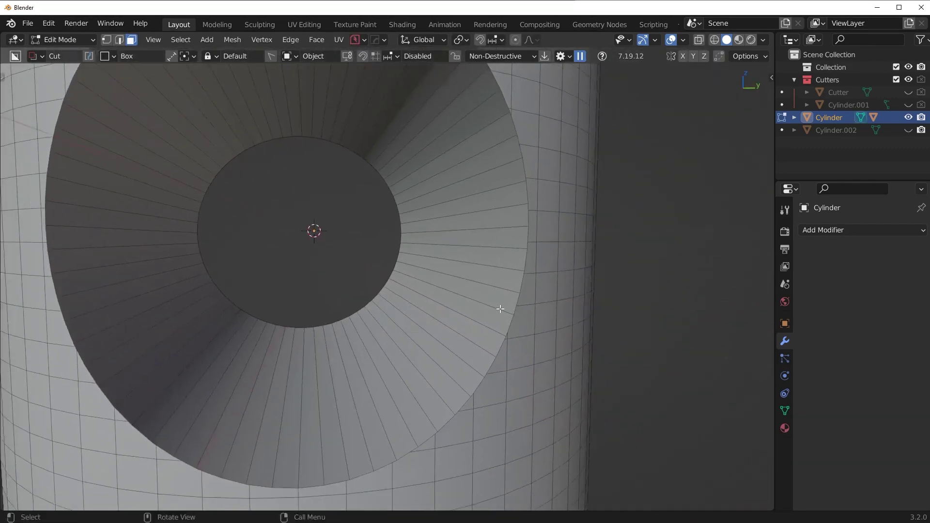
pyautogui.click(501, 308)
pyautogui.press('1')
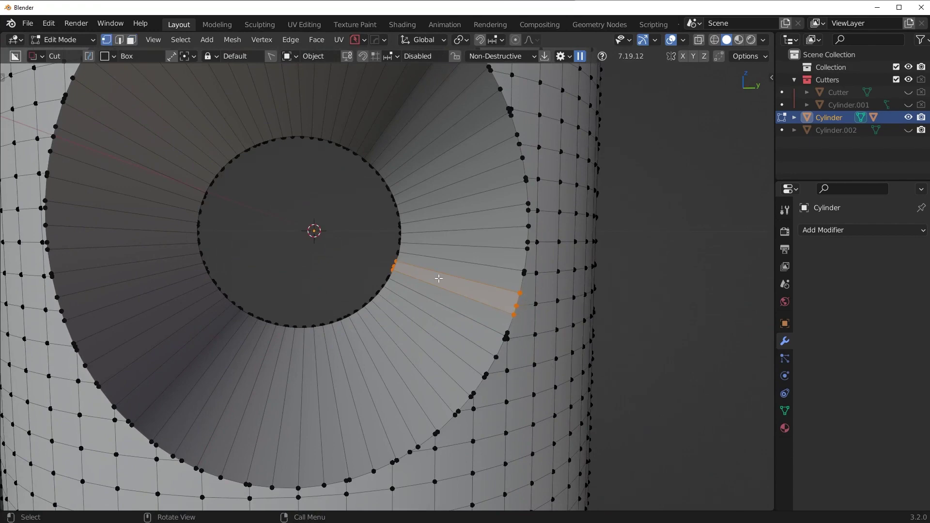
pyautogui.moveTo(438, 291); pyautogui.dragTo(477, 300, button='middle')
# Undo back to the state before the Boolean modifier was applied, and return to Object Mode
pyautogui.press('Tab')
pyautogui.scroll(-3, 469, 305)
pyautogui.hotkey('ctrl', 'z')
pyautogui.hotkey('ctrl', 'z')
pyautogui.hotkey('ctrl', 'z')
pyautogui.hotkey('ctrl', 'z')
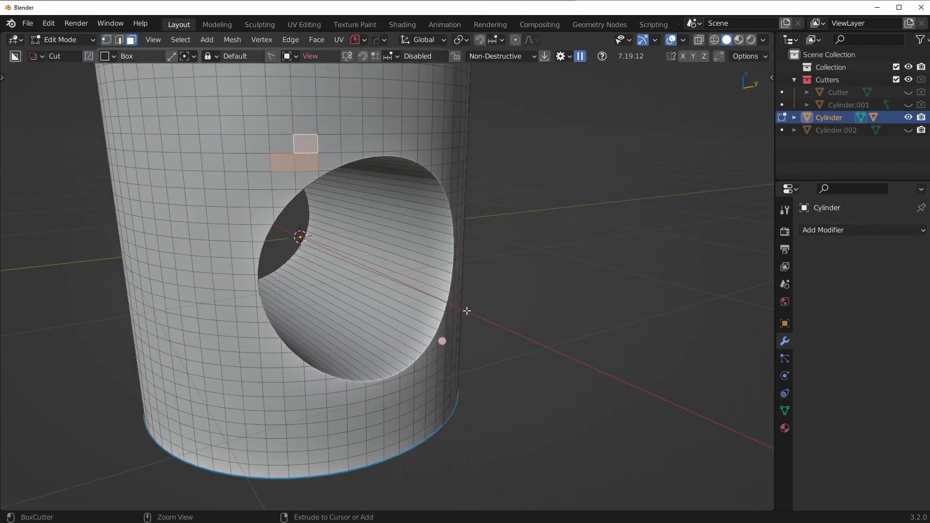
pyautogui.press('Tab')
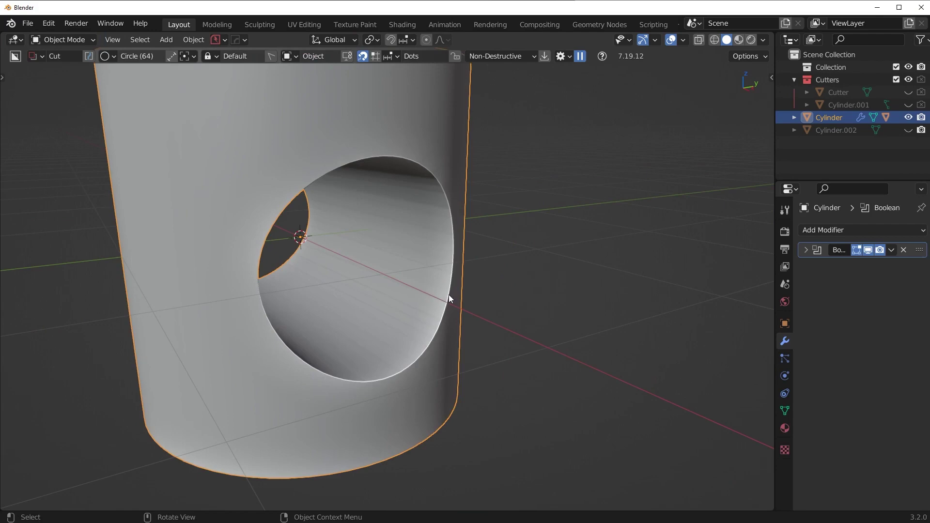
# Add evenly spaced, unslid loop cuts around the Cutter along its length, and hide the Cutters collection
pyautogui.press('q')
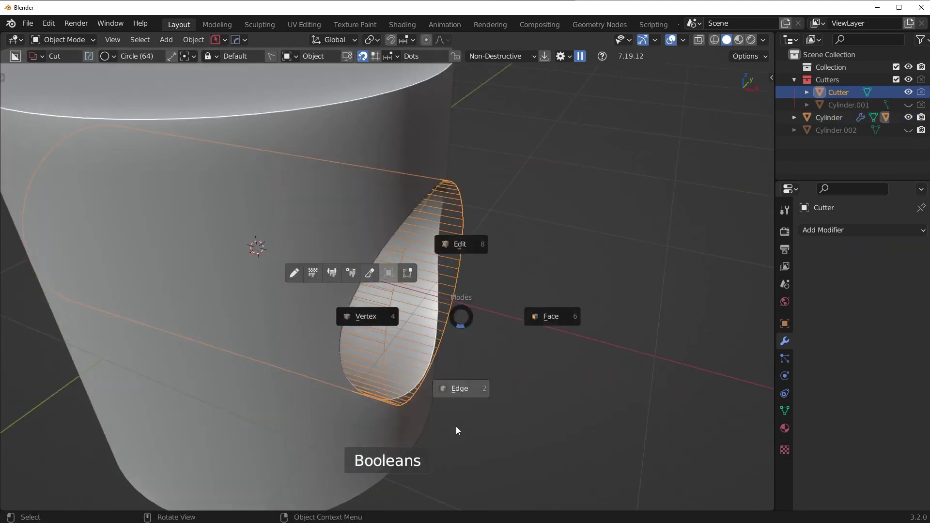
pyautogui.hotkey('ctrl', 'r')
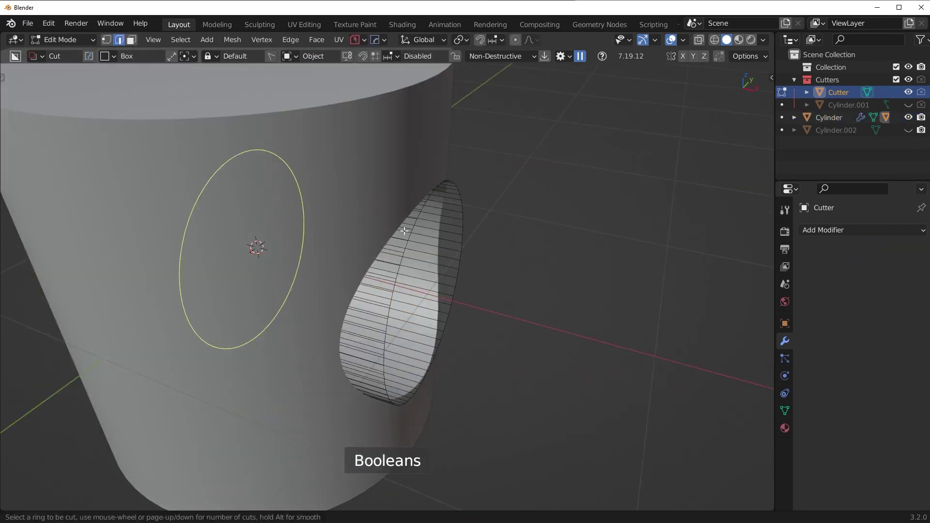
pyautogui.scroll(20, 404, 230)
pyautogui.click(401, 227)
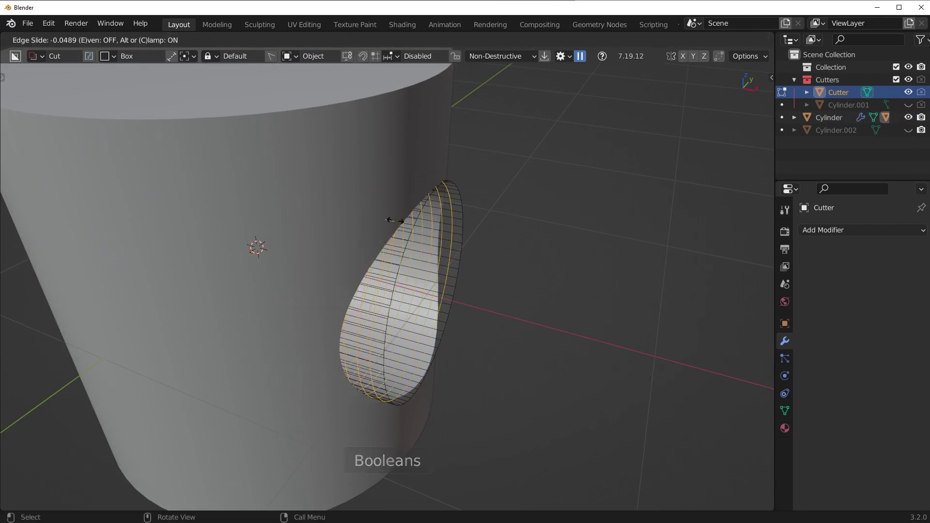
pyautogui.rightClick(395, 223)
pyautogui.press('Tab')
pyautogui.hotkey('shift', '2')
# Switch the viewport lighting to MatCap and examine the reflections around the hole's rim
pyautogui.moveTo(579, 347)
pyautogui.mouseDown(button='middle')
pyautogui.moveTo(487, 266)
pyautogui.moveTo(466, 218)
pyautogui.moveTo(425, 271)
pyautogui.moveTo(47, 405)
pyautogui.mouseUp(button='middle')
pyautogui.click(763, 40)
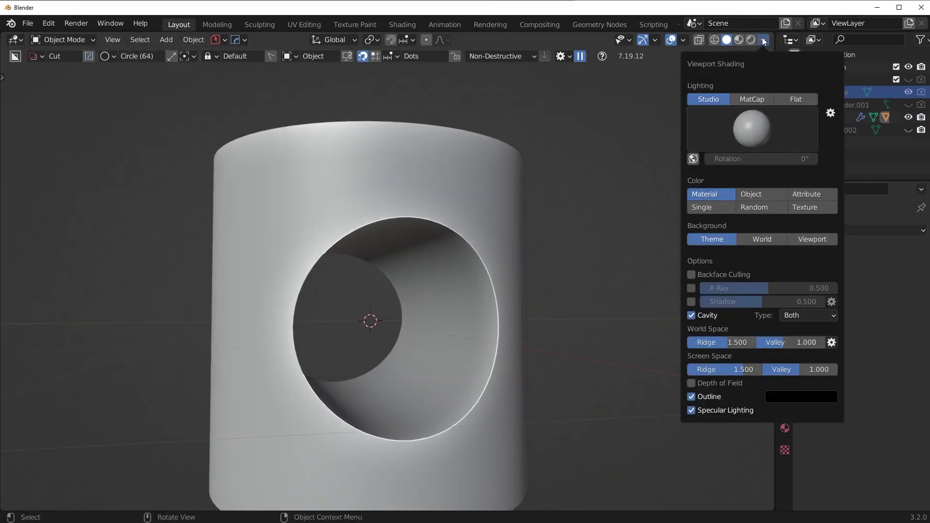
pyautogui.click(757, 99)
pyautogui.moveTo(439, 224)
pyautogui.mouseDown(button='middle')
pyautogui.moveTo(452, 239)
pyautogui.moveTo(446, 220)
pyautogui.mouseUp(button='middle')
pyautogui.scroll(4, 450, 219)
pyautogui.moveTo(477, 181); pyautogui.dragTo(542, 182, button='middle')
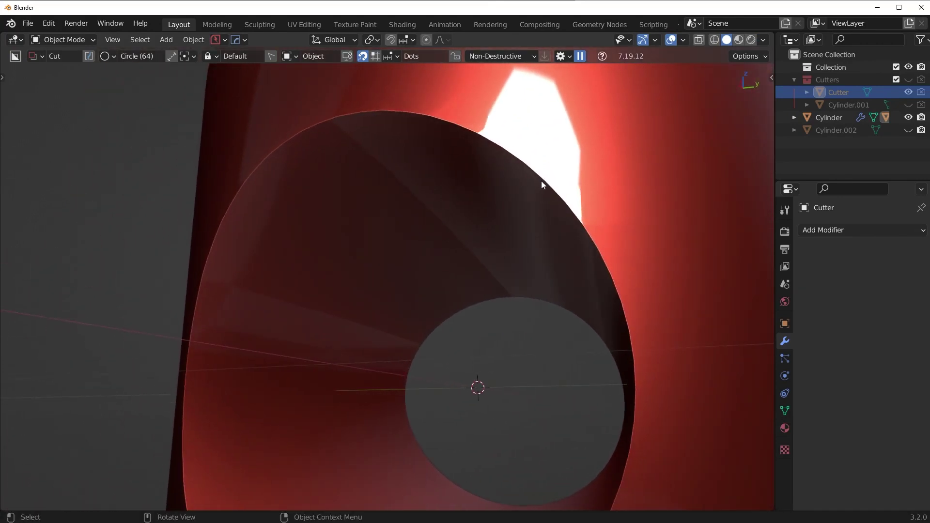
pyautogui.moveTo(549, 247); pyautogui.dragTo(454, 202, button='middle')
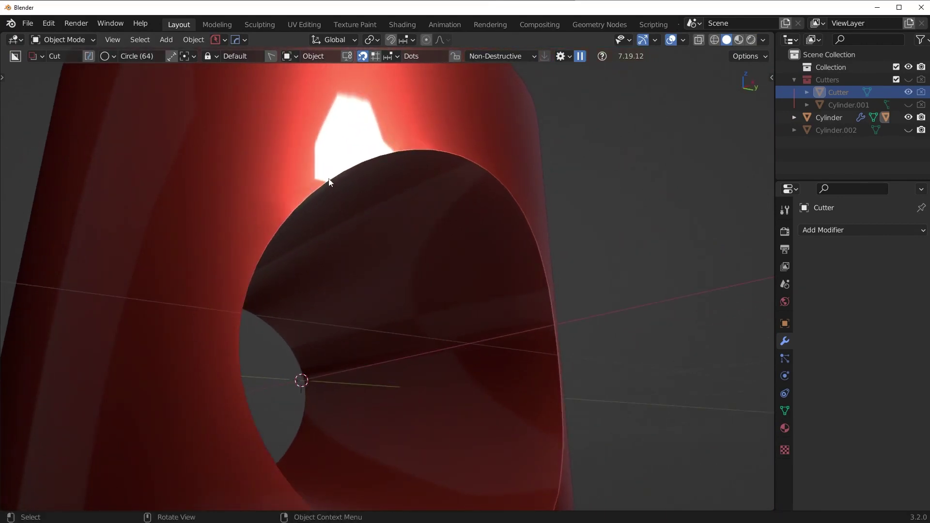
pyautogui.moveTo(329, 182); pyautogui.dragTo(374, 200, button='middle')
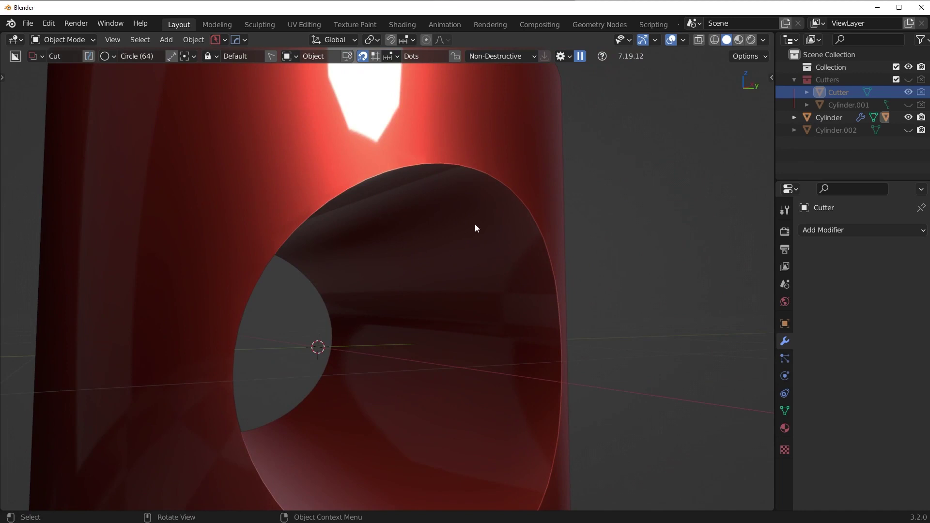
pyautogui.scroll(-5, 475, 228)
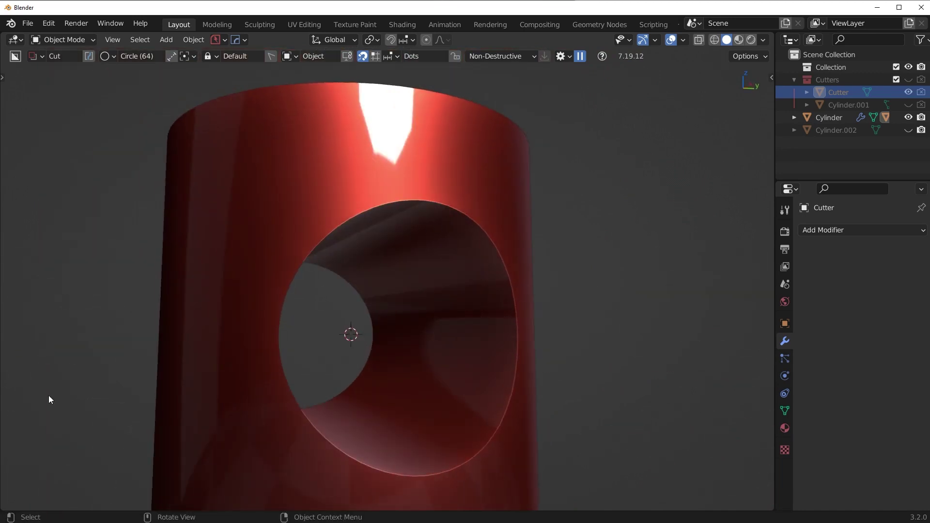
pyautogui.moveTo(473, 249); pyautogui.dragTo(504, 198, button='middle')
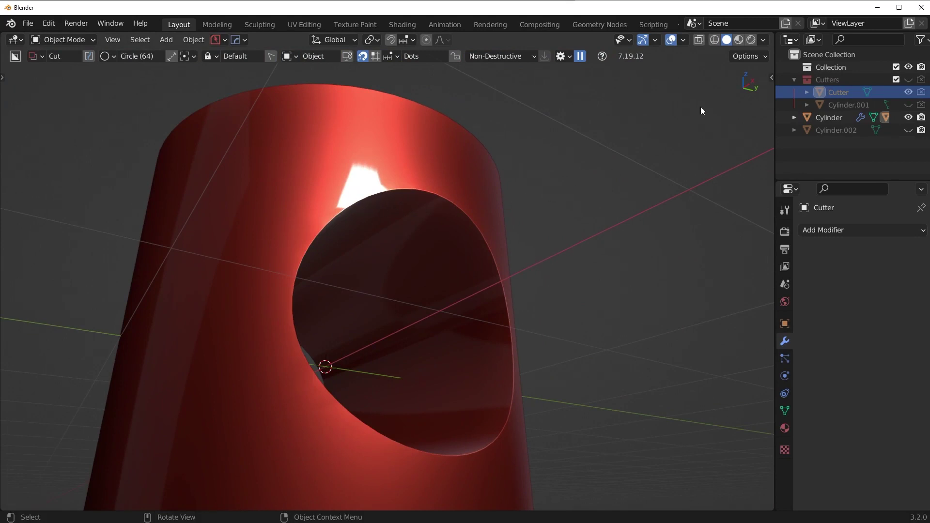
# Examine how the highlight above the hole moves across the cylinder from several viewing angles
pyautogui.click(764, 40)
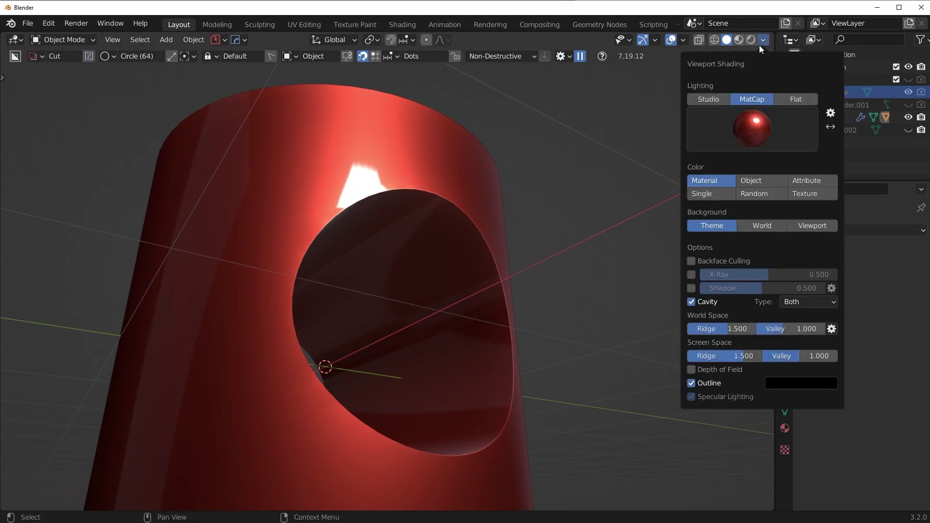
pyautogui.click(719, 99)
pyautogui.moveTo(358, 213); pyautogui.dragTo(366, 200, button='middle')
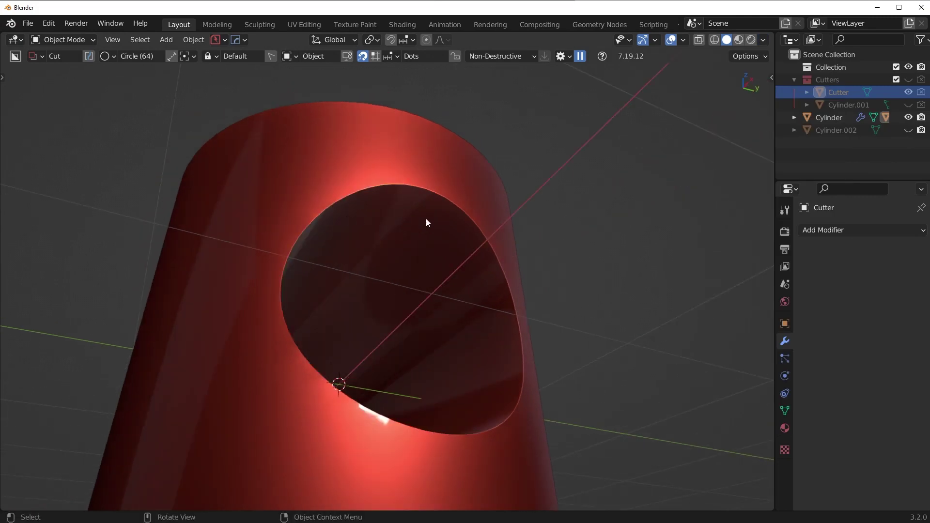
pyautogui.moveTo(421, 219); pyautogui.dragTo(386, 234, button='middle')
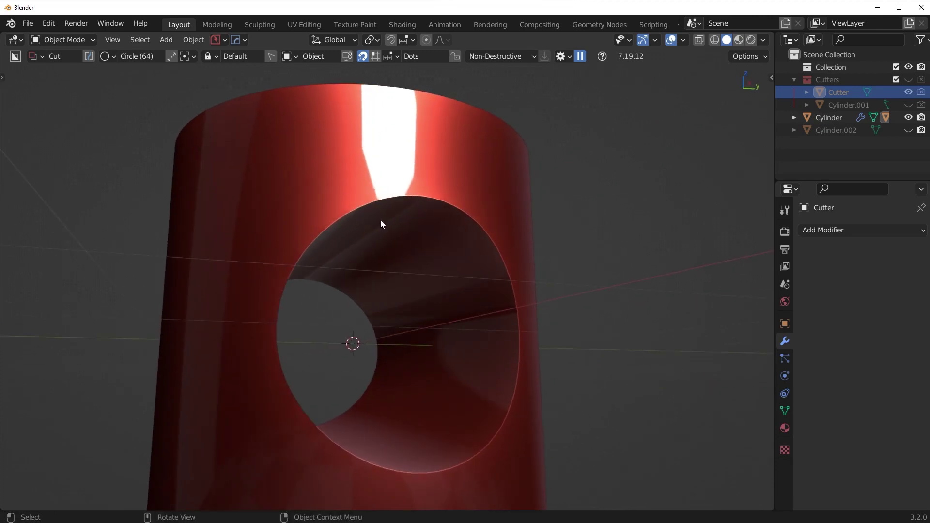
pyautogui.moveTo(381, 220); pyautogui.dragTo(338, 233, button='middle')
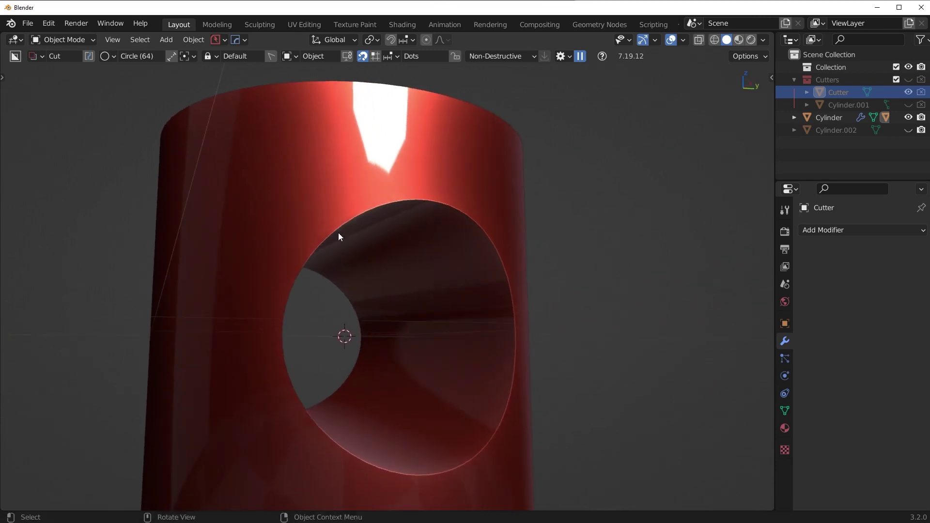
pyautogui.moveTo(461, 231); pyautogui.dragTo(435, 192, button='middle')
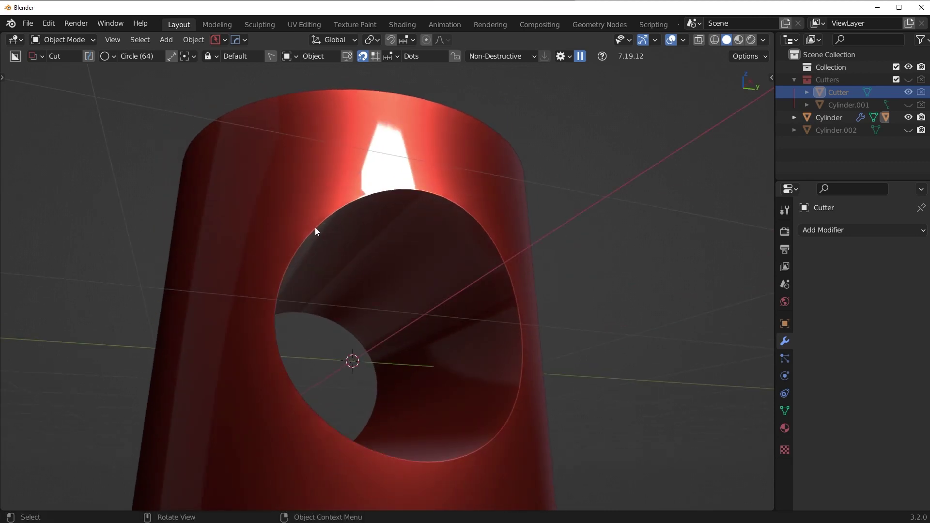
# Delete the holed cylinder and set the viewport lighting back to Studio
pyautogui.scroll(-6, 214, 361)
pyautogui.click(394, 260)
pyautogui.press('Delete')
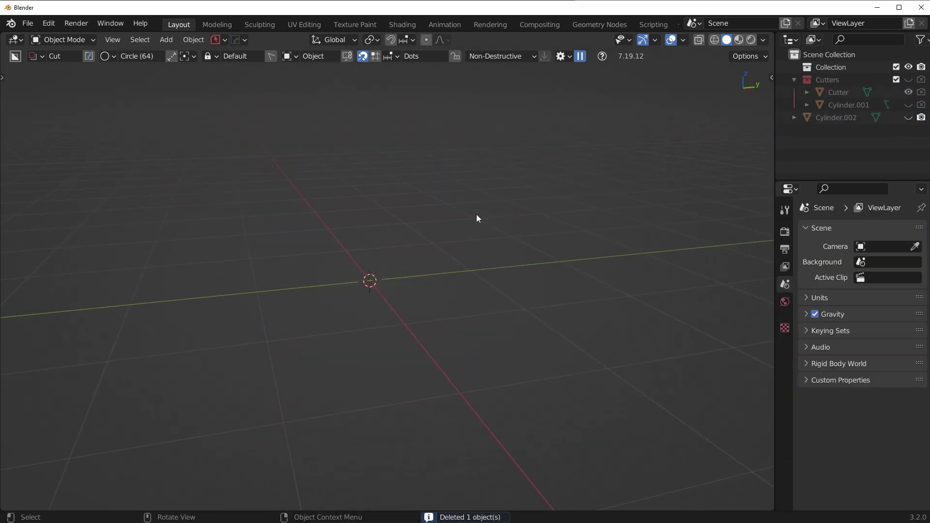
pyautogui.click(763, 40)
# Add a new mesh cylinder and run HOps Sharpen on it with 30° sharpness and 60° auto smooth
pyautogui.hotkey('shift', 'a')
pyautogui.moveTo(382, 202)
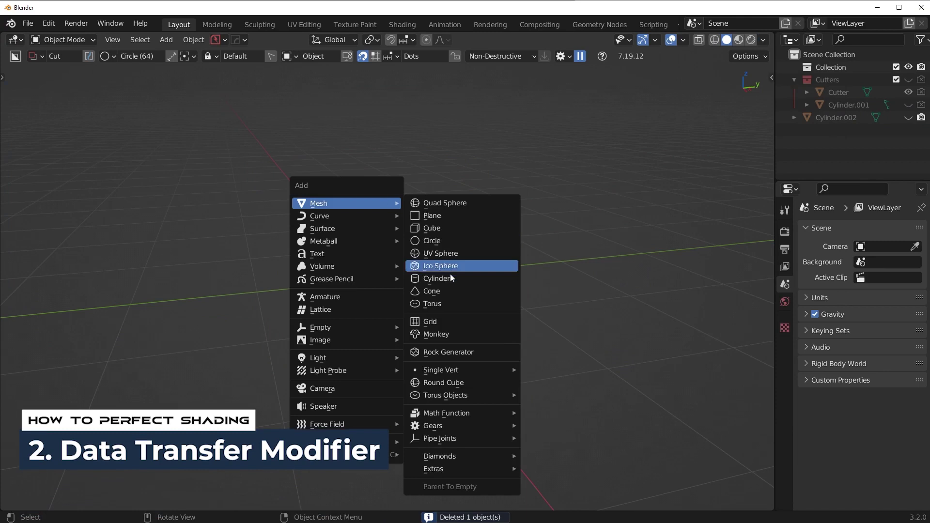
pyautogui.click(450, 276)
pyautogui.press('q')
pyautogui.click(463, 196)
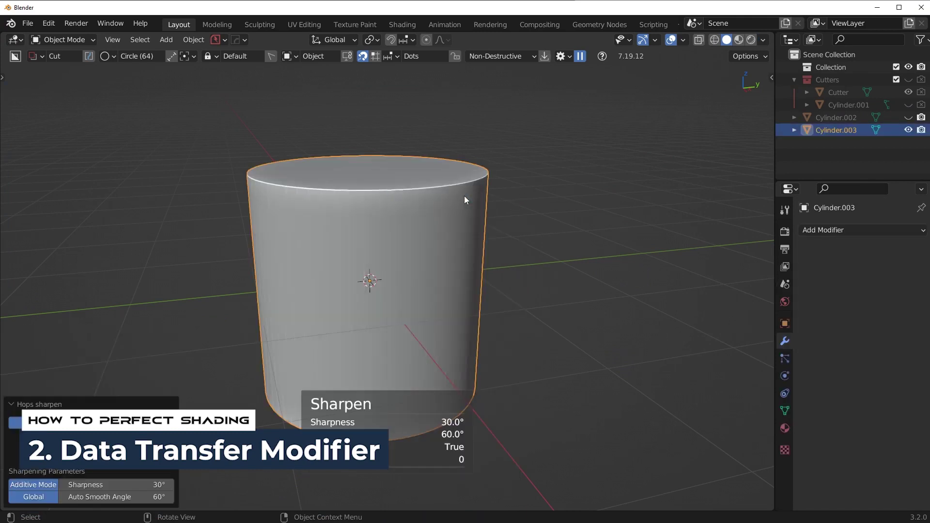
# Cut a 64-sided circular hole in the cylinder's side, drawn from its centre in the right side view
pyautogui.press('KP_3')
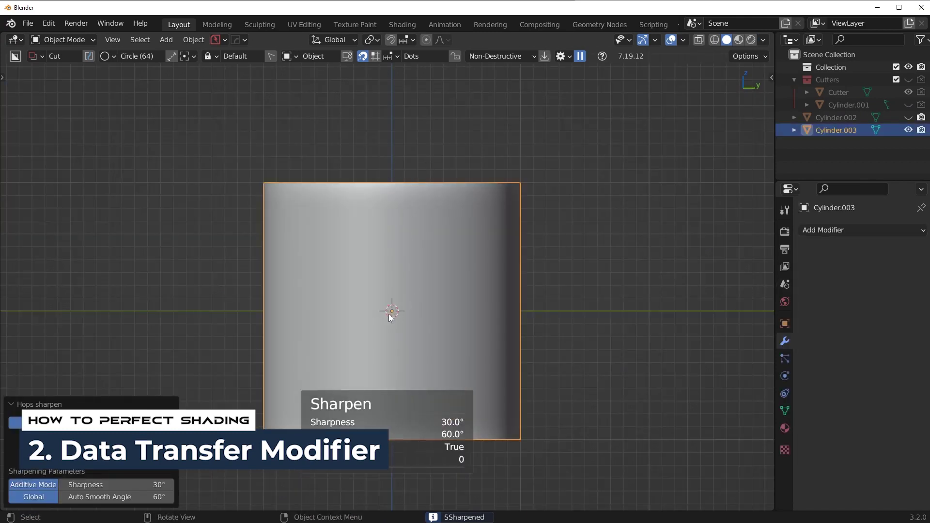
pyautogui.hotkey('ctrl', 'd')
pyautogui.moveTo(393, 311); pyautogui.dragTo(452, 346)
pyautogui.moveTo(452, 345); pyautogui.dragTo(179, 250, button='middle')
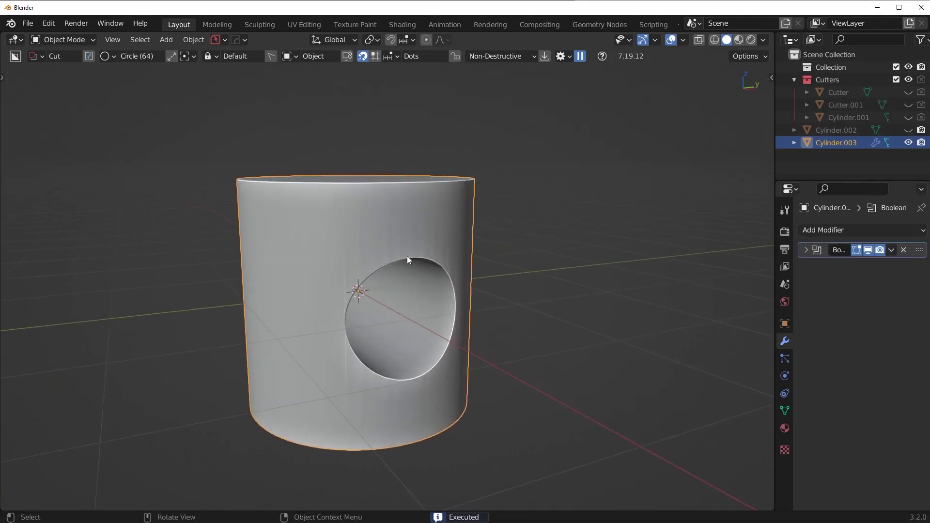
# Inspect the shading around the new hole and the cylinder's underlying mesh in Edit Mode
pyautogui.scroll(4, 407, 255)
pyautogui.scroll(-5, 402, 276)
pyautogui.press('Tab')
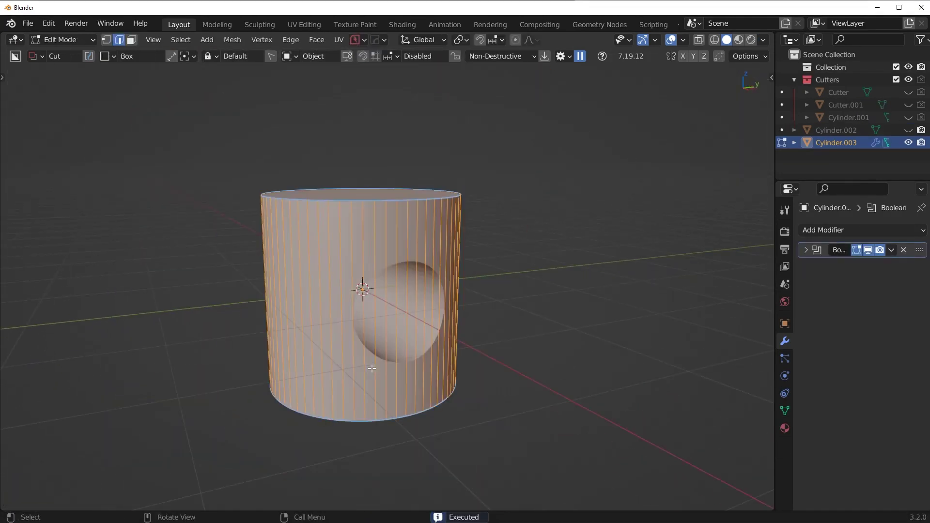
pyautogui.press('Tab')
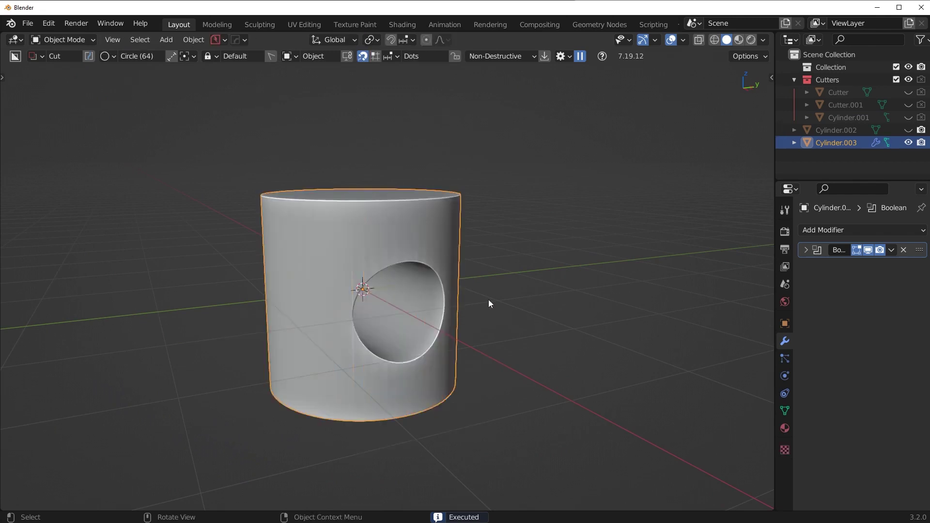
pyautogui.scroll(3, 480, 288)
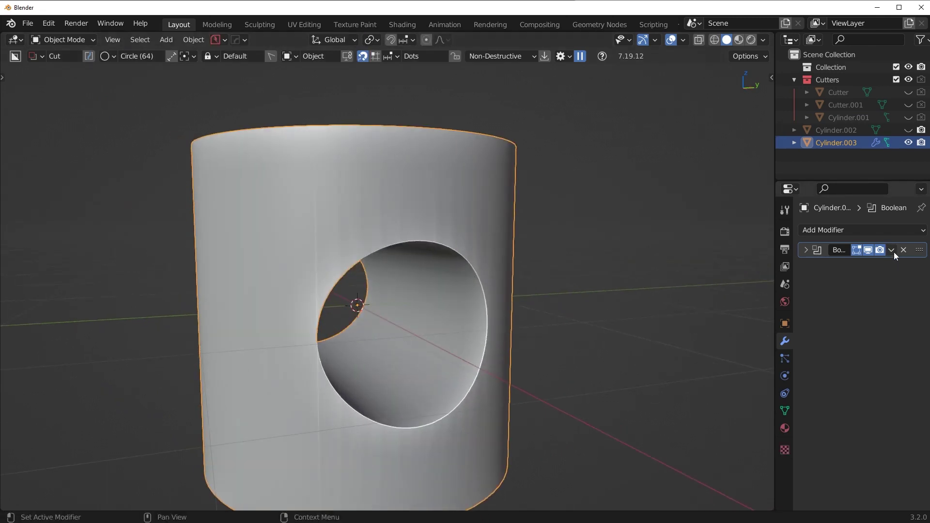
pyautogui.scroll(2, 583, 276)
# Try a 3-segment HOps Bevel with a width of 0.0144 on the holed cylinder, inspect the rim, and undo it
pyautogui.press('q')
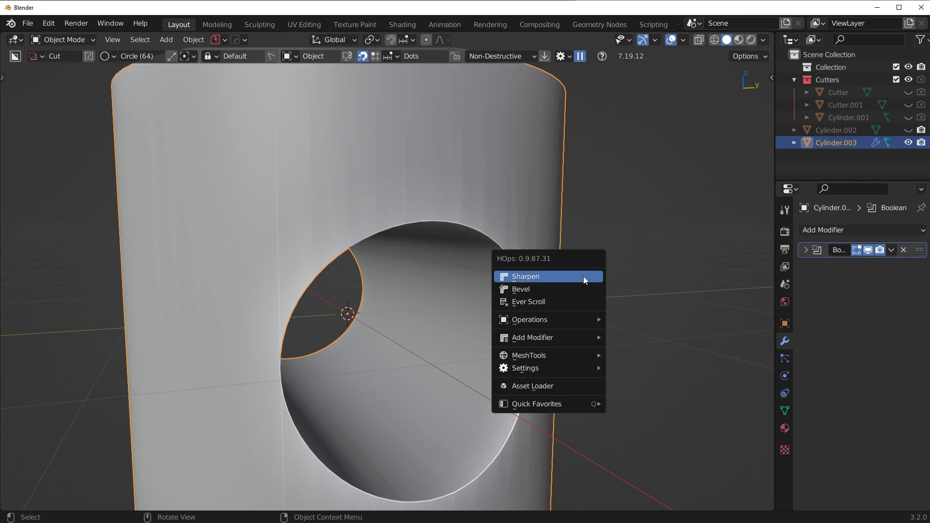
pyautogui.click(582, 292)
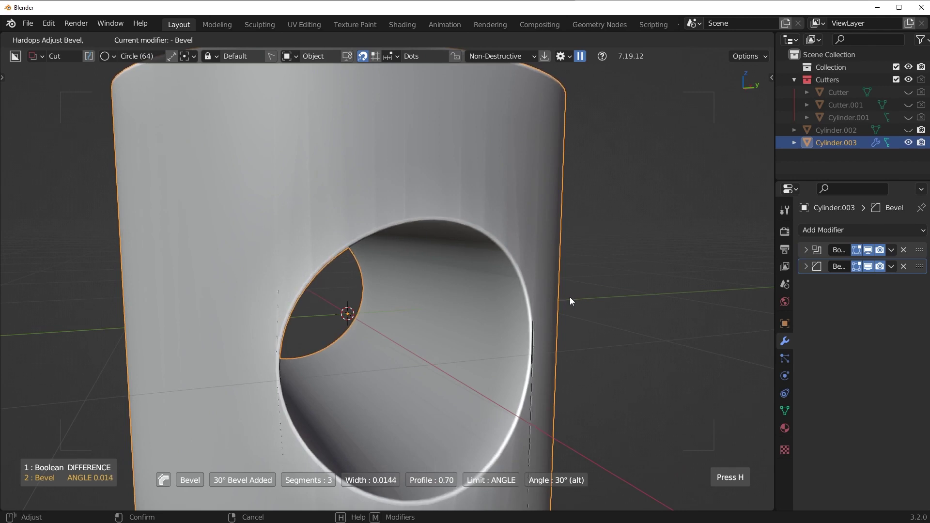
pyautogui.click(567, 298)
pyautogui.moveTo(586, 354); pyautogui.dragTo(470, 331, button='middle')
pyautogui.scroll(3, 470, 331)
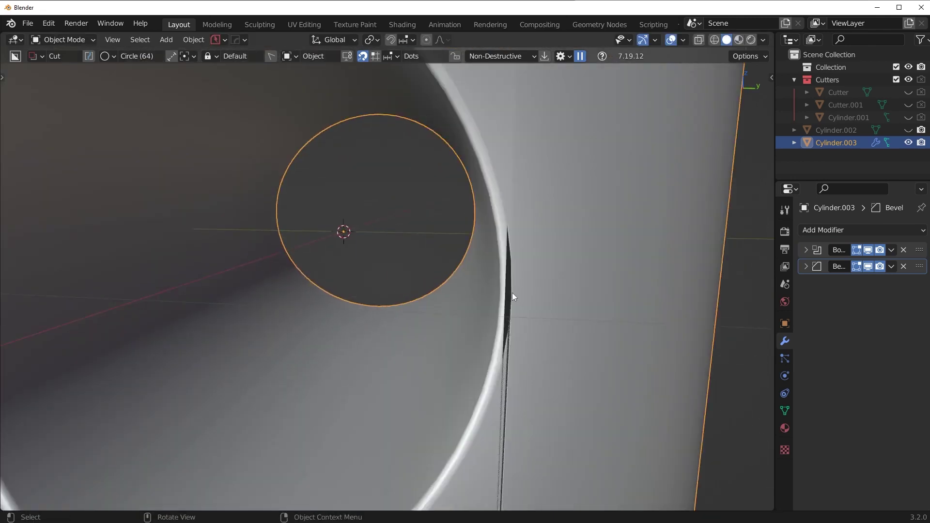
pyautogui.scroll(-4, 512, 293)
pyautogui.hotkey('ctrl', 'z')
pyautogui.moveTo(484, 295); pyautogui.dragTo(757, 286, button='middle')
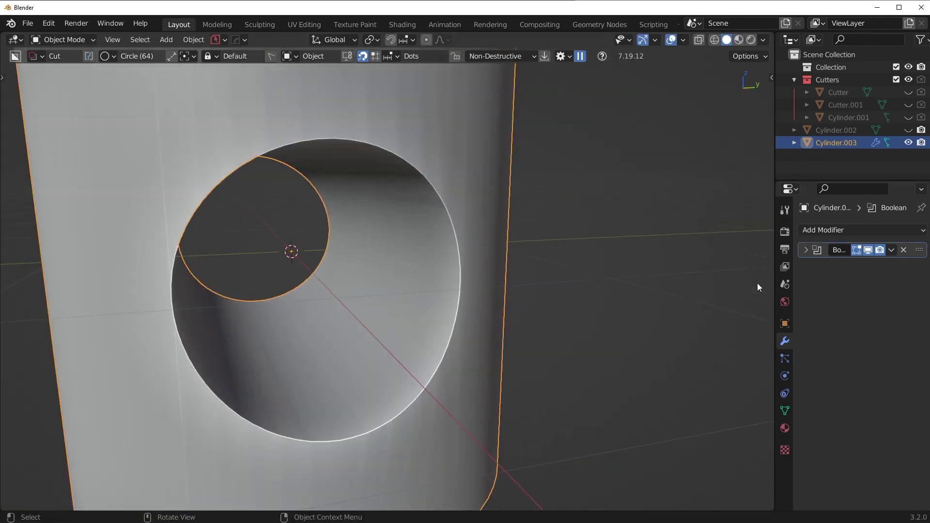
# Apply the Boolean modifier to the new cylinder and enter Edit Mode
pyautogui.click(890, 251)
pyautogui.click(875, 269)
pyautogui.press('Tab')
# Select the edge loop around the hole's rim and run a MACHIN3 Offset Cut on it with width 0.03
pyautogui.click(506, 334)
pyautogui.moveTo(504, 339); pyautogui.dragTo(431, 293, button='middle')
pyautogui.click(416, 185)
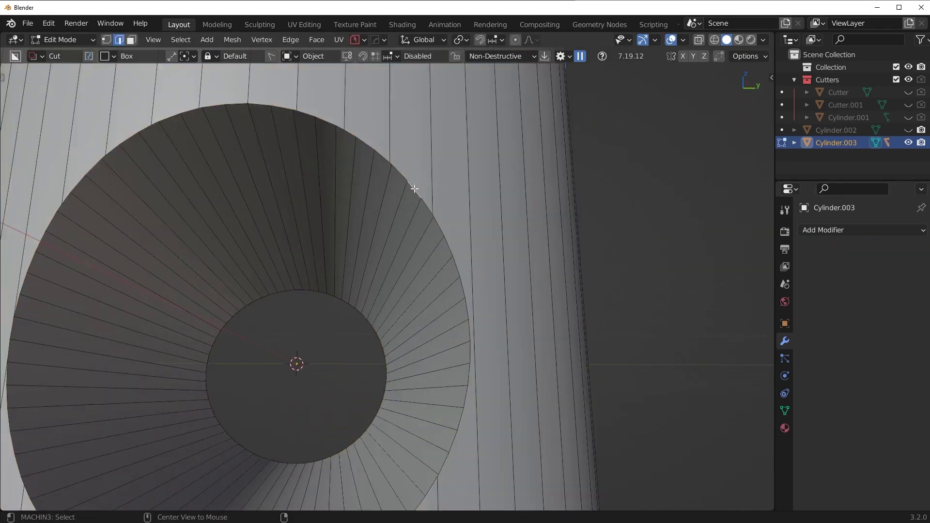
pyautogui.keyDown('alt'); pyautogui.click(415, 189); pyautogui.keyUp('alt')
pyautogui.moveTo(418, 192); pyautogui.dragTo(508, 276, button='middle')
pyautogui.press('y')
pyautogui.click(509, 277)
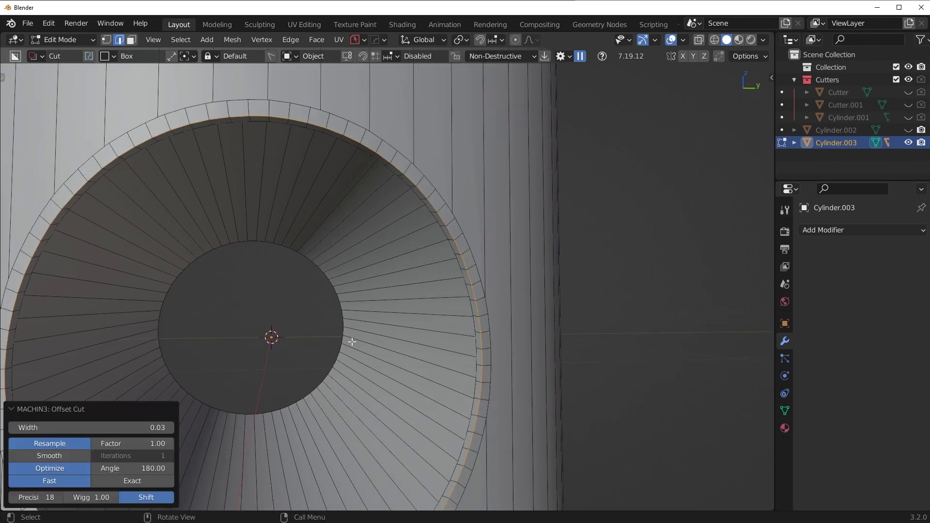
# Bevel the hole's rim edge loop with 9 segments and a width of about 0.0243 m, and check the shading in Object Mode
pyautogui.hotkey('ctrl', 'b')
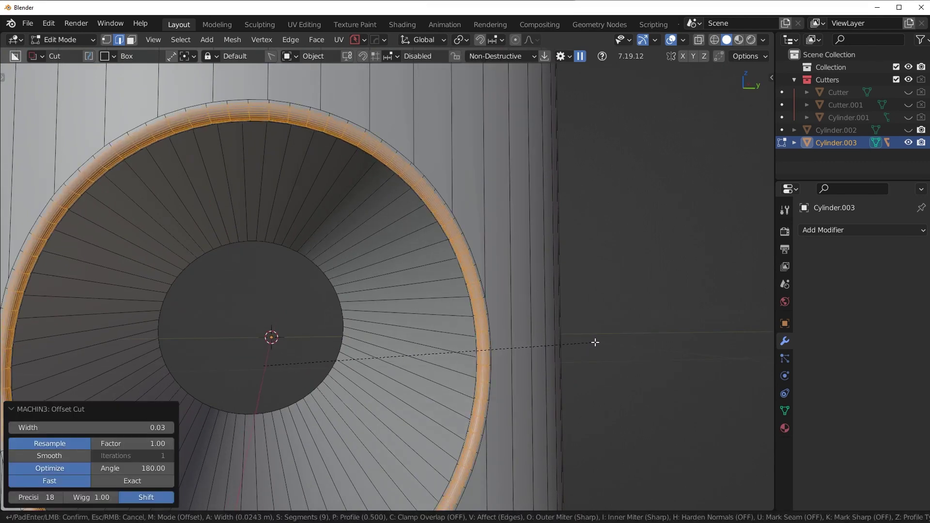
pyautogui.click(593, 343)
pyautogui.press('Tab')
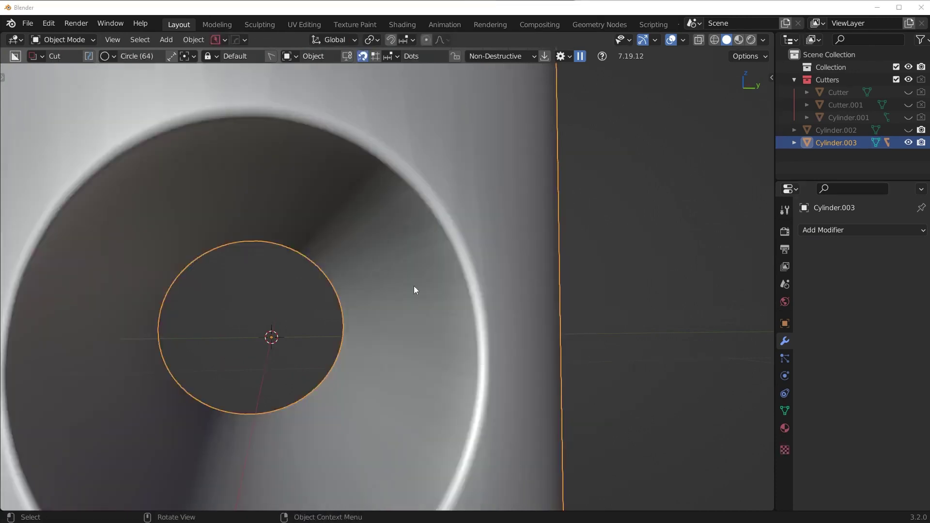
pyautogui.scroll(-4, 414, 287)
pyautogui.moveTo(415, 288); pyautogui.dragTo(423, 312, button='middle')
pyautogui.scroll(5, 422, 313)
pyautogui.scroll(-5, 422, 310)
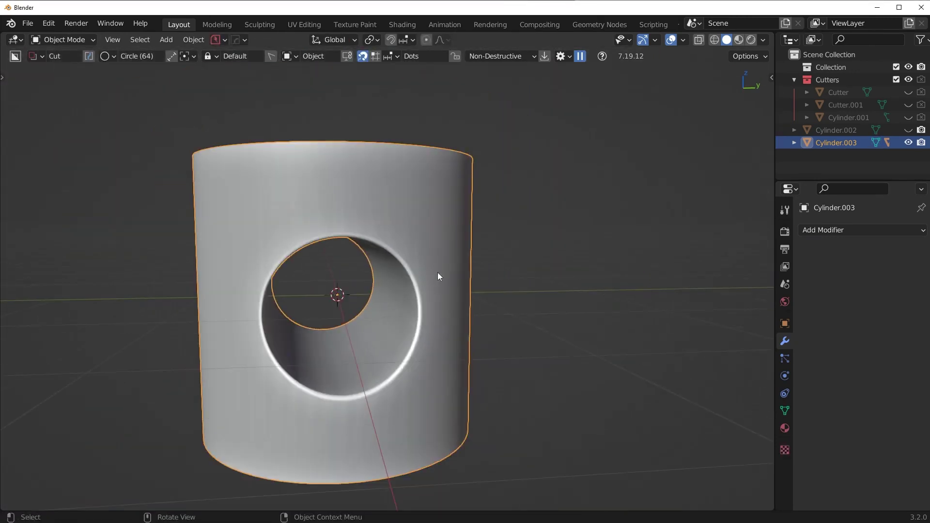
# Add a 64-vertex cylinder with 1 m radius and 2 m depth, and run HOps Sharpen on it at 30° sharpness
pyautogui.hotkey('shift', 'a')
pyautogui.moveTo(552, 205)
pyautogui.click(608, 280)
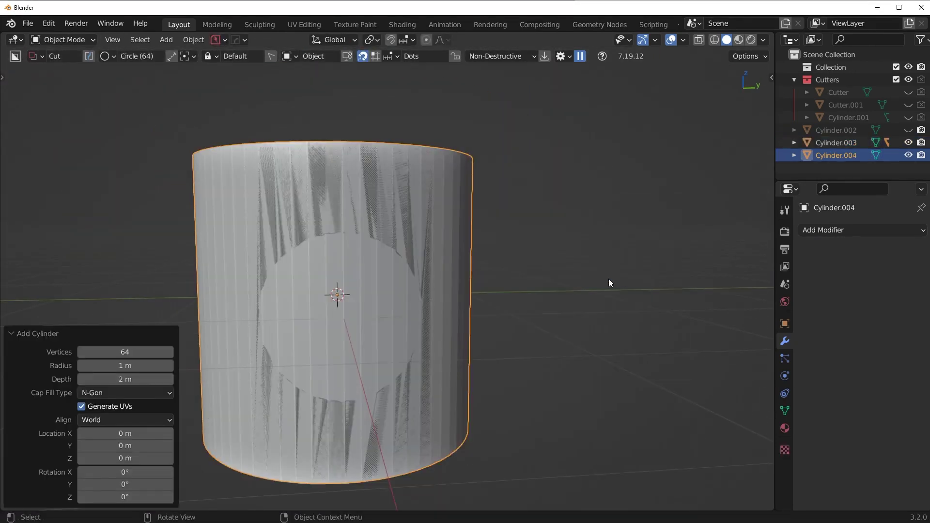
pyautogui.press('q')
pyautogui.click(478, 167)
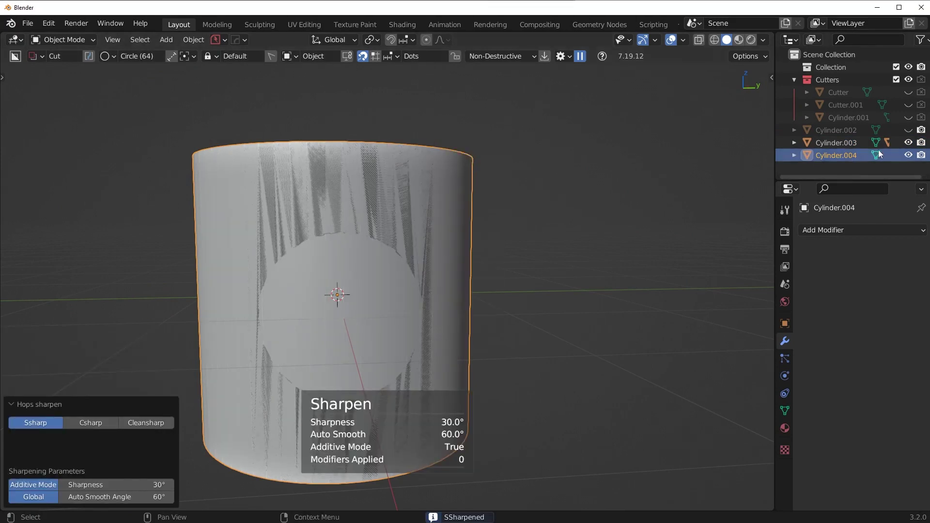
# Compare the shading of the clean and holed cylinders by alternating their visibility, leaving only the holed Cylinder.003 shown
pyautogui.click(908, 142)
pyautogui.moveTo(315, 274)
pyautogui.mouseDown(button='middle')
pyautogui.moveTo(281, 280)
pyautogui.moveTo(328, 293)
pyautogui.mouseUp(button='middle')
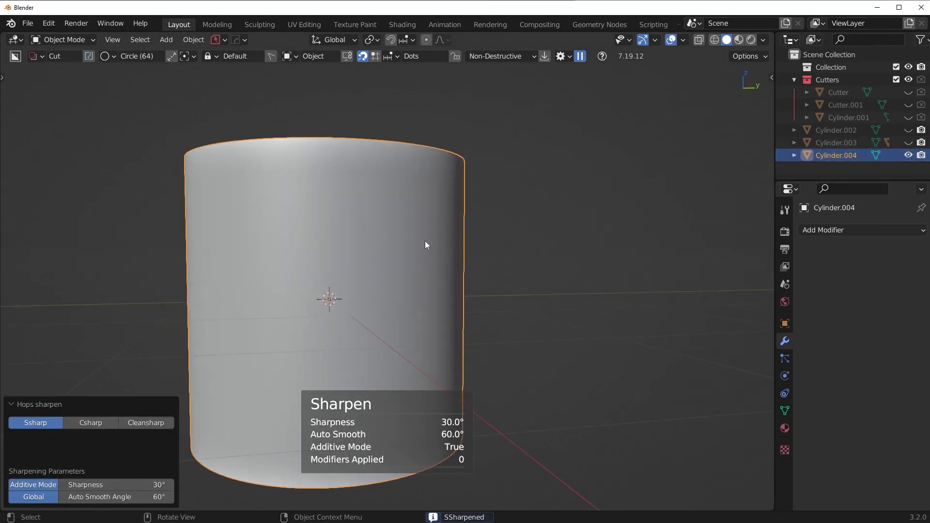
pyautogui.click(908, 155)
pyautogui.click(908, 143)
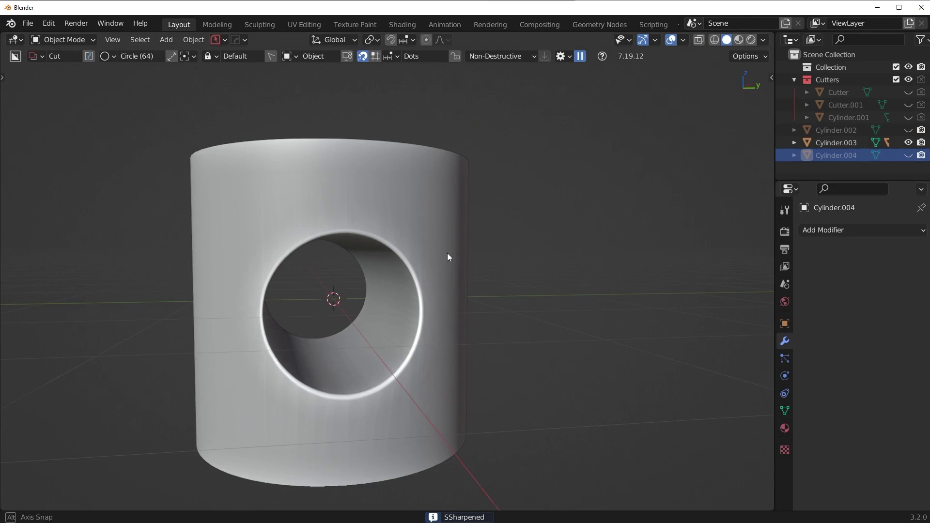
pyautogui.click(908, 143)
pyautogui.click(908, 155)
pyautogui.click(908, 155)
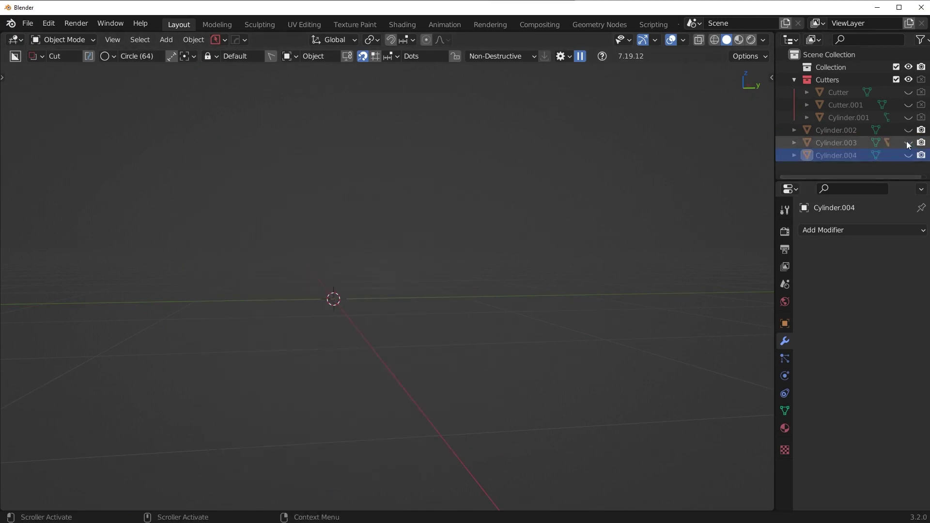
pyautogui.click(908, 143)
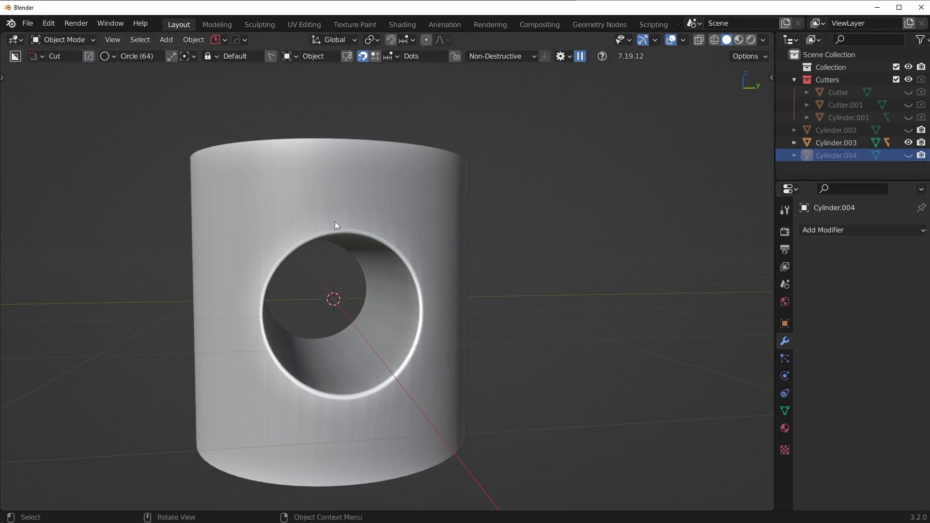
pyautogui.click(340, 206)
pyautogui.moveTo(339, 206); pyautogui.dragTo(589, 216, button='middle')
pyautogui.click(908, 155)
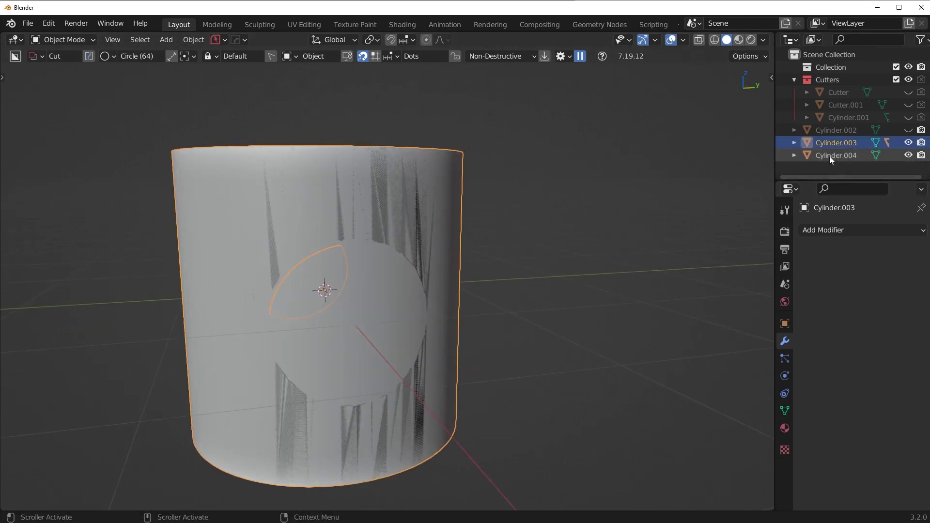
pyautogui.click(829, 156)
pyautogui.click(907, 142)
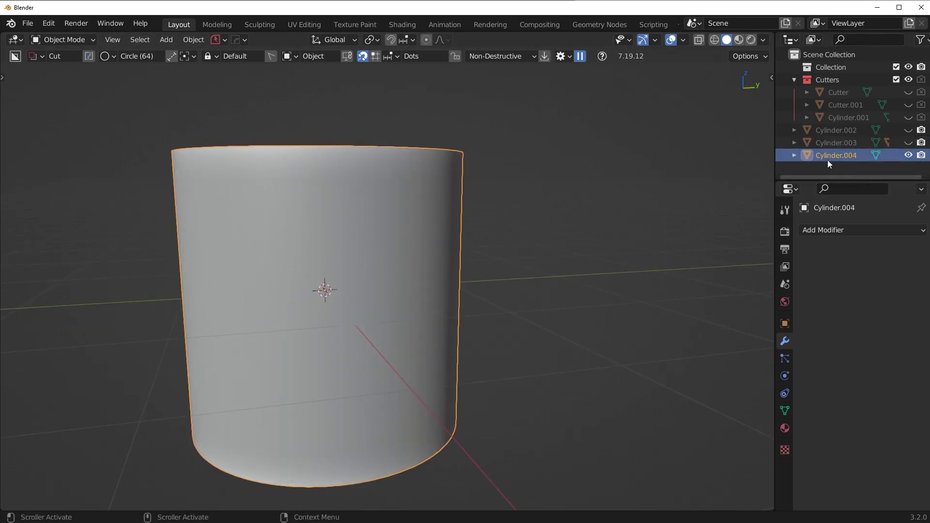
pyautogui.click(907, 154)
pyautogui.click(908, 142)
# Add a Data Transfer modifier to the holed cylinder with Cylinder.004 as its source
pyautogui.click(382, 199)
pyautogui.scroll(4, 381, 206)
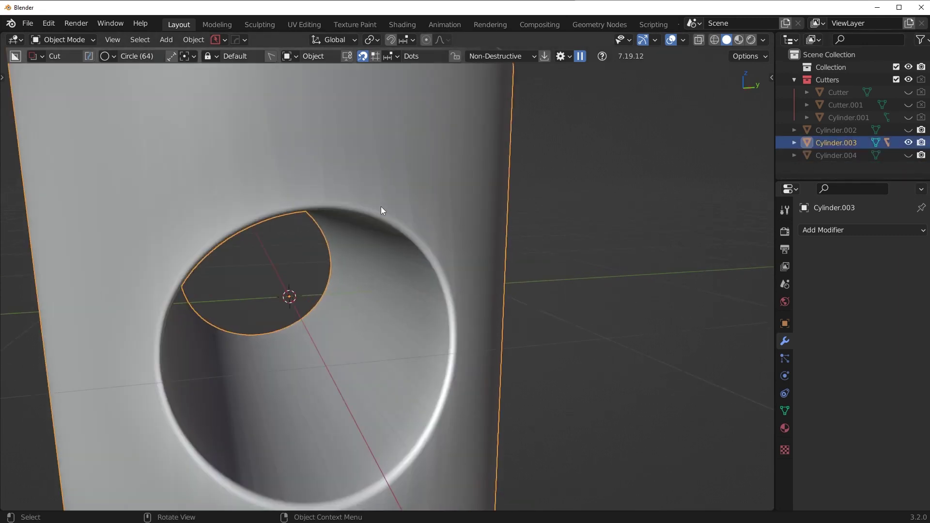
pyautogui.click(827, 229)
pyautogui.click(585, 266)
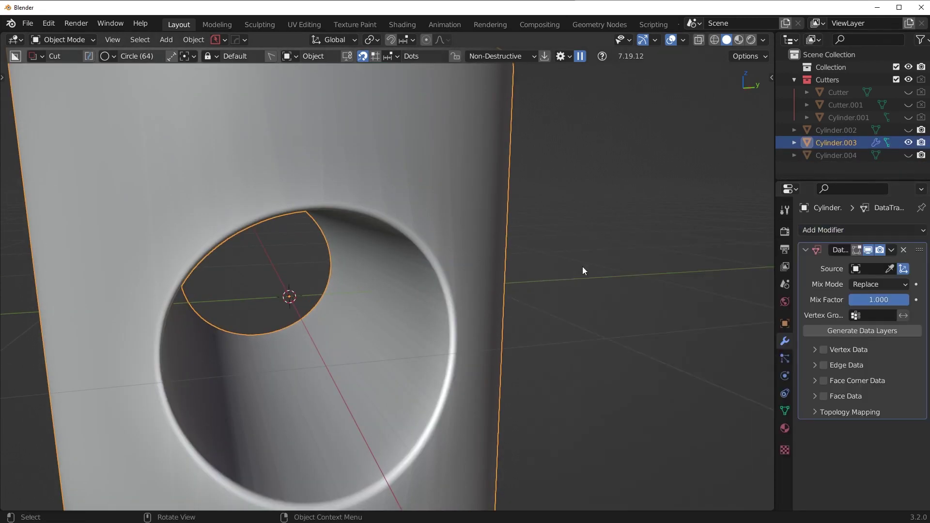
pyautogui.scroll(-5, 583, 269)
pyautogui.click(869, 268)
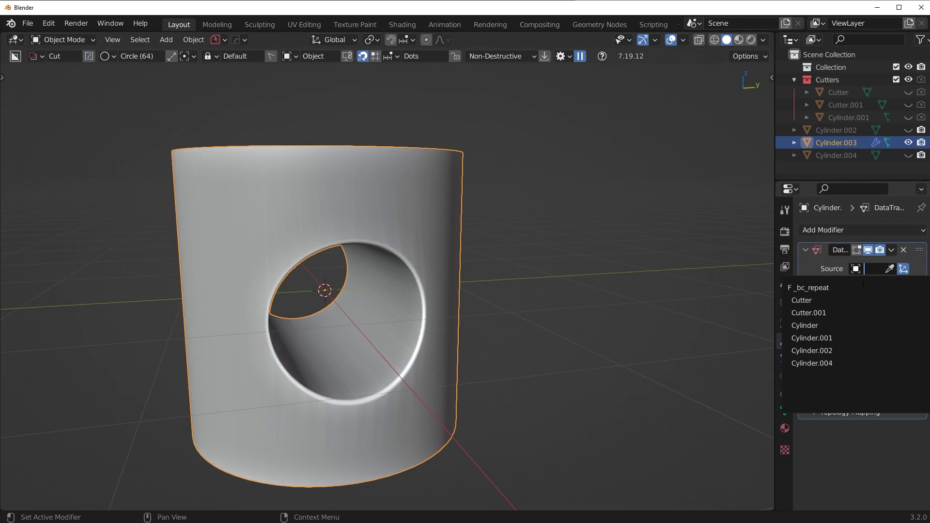
pyautogui.click(821, 363)
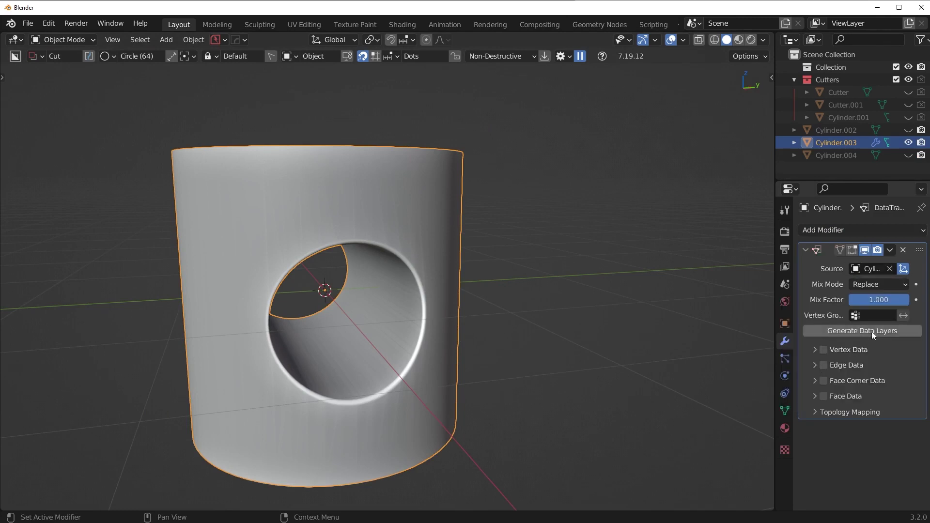
# Enable Face Corner Data with Custom Normals and set its mapping to Projected Face Interpolated
pyautogui.click(823, 380)
pyautogui.click(816, 381)
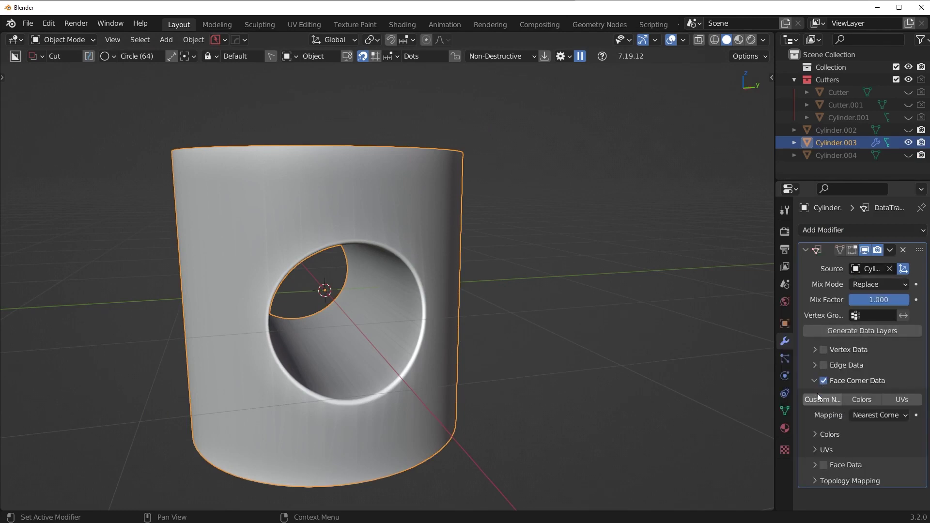
pyautogui.click(861, 417)
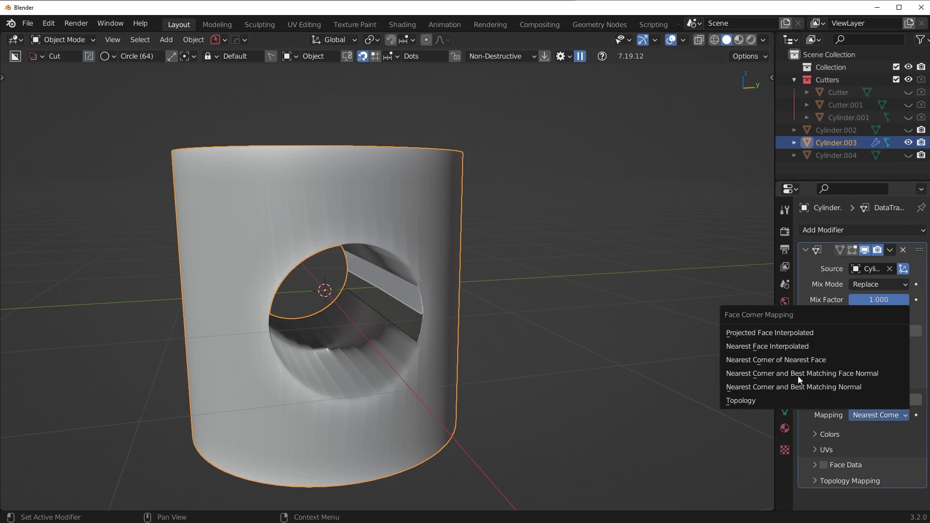
pyautogui.click(774, 332)
pyautogui.moveTo(322, 301); pyautogui.dragTo(440, 427, button='middle')
pyautogui.scroll(3, 400, 236)
pyautogui.scroll(-3, 440, 427)
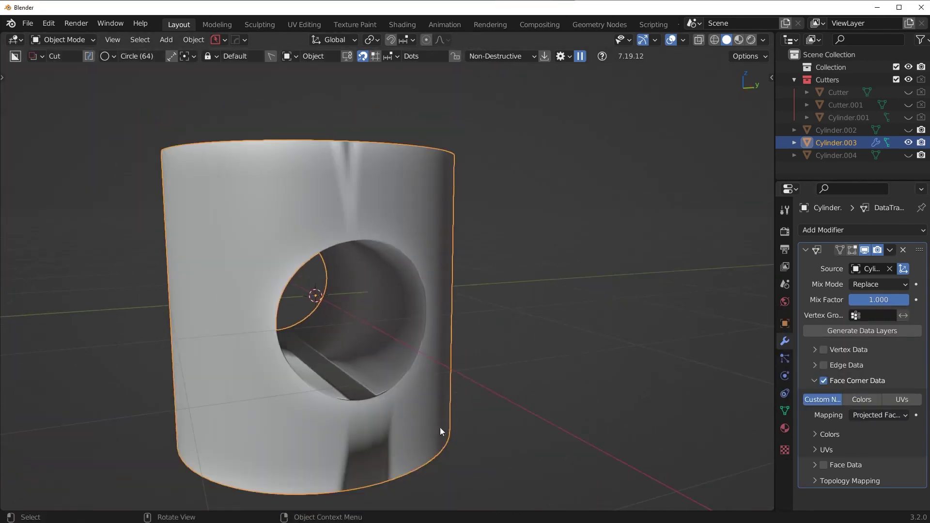
# Examine the transferred normals around the hole against the source cylinder and with the modifier's viewport display toggled
pyautogui.click(908, 142)
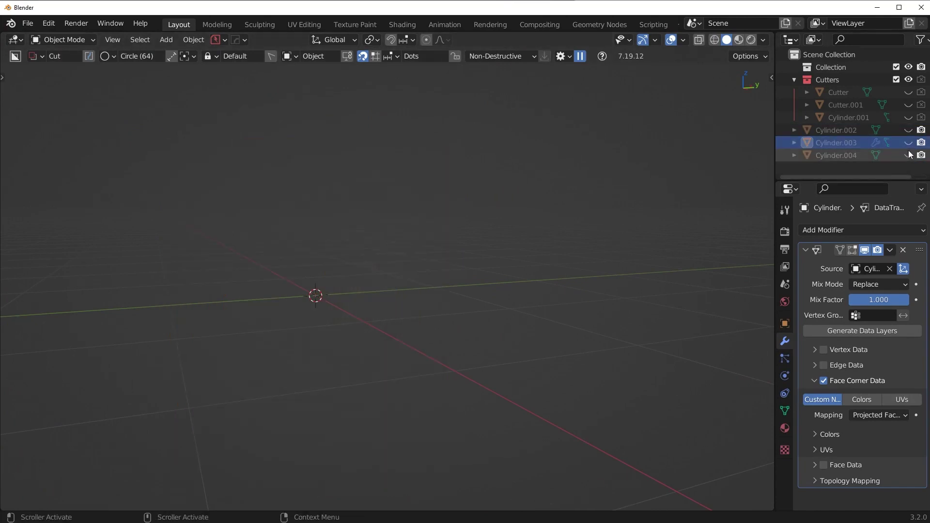
pyautogui.click(908, 155)
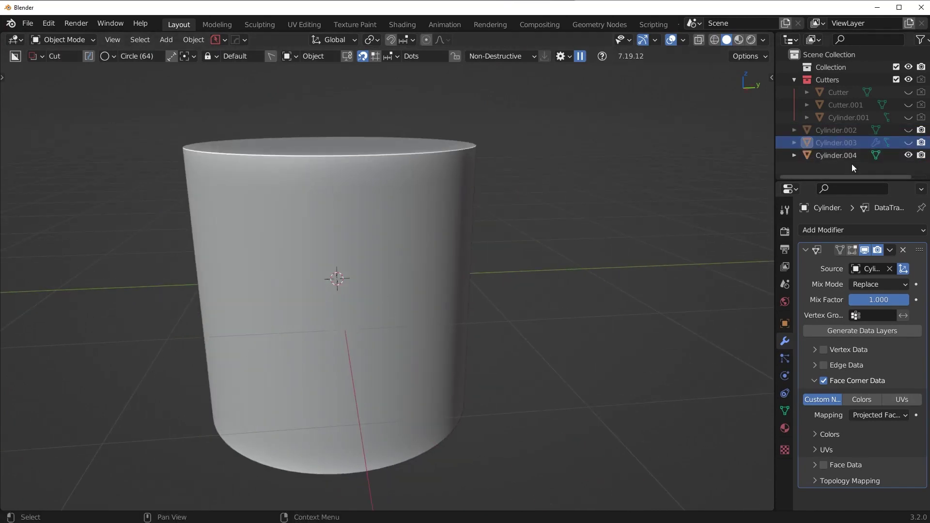
pyautogui.click(908, 155)
pyautogui.click(908, 142)
pyautogui.moveTo(575, 289); pyautogui.dragTo(466, 312, button='middle')
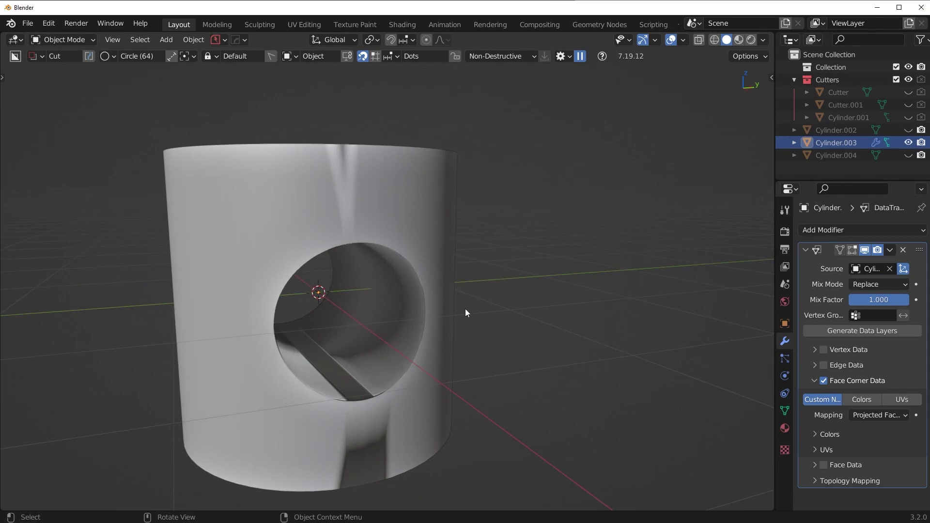
pyautogui.scroll(3, 383, 365)
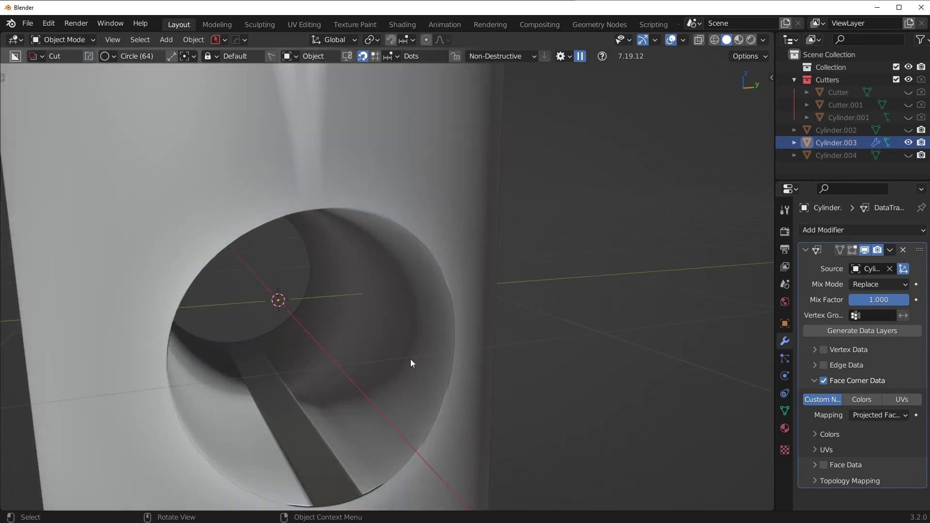
pyautogui.scroll(-5, 409, 364)
pyautogui.scroll(4, 402, 353)
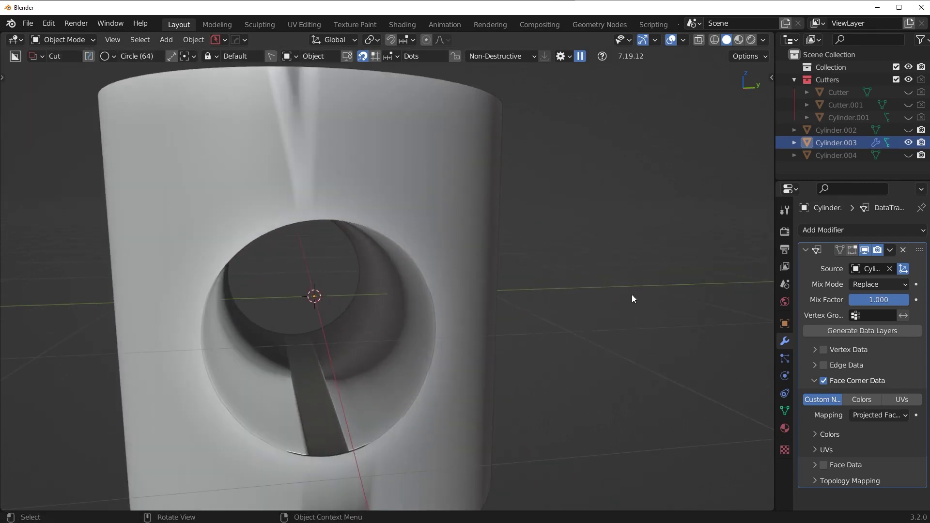
pyautogui.click(866, 250)
pyautogui.click(865, 250)
pyautogui.moveTo(356, 355); pyautogui.dragTo(341, 353, button='middle')
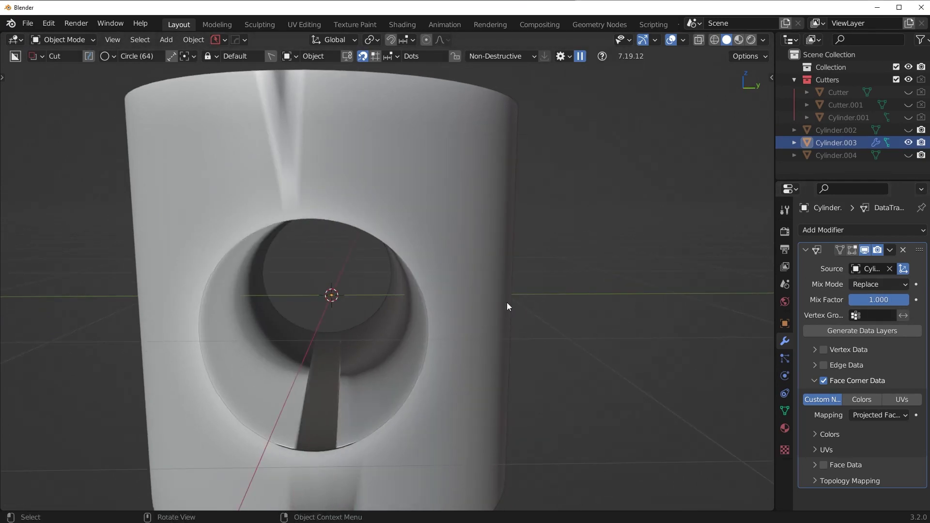
# Enter Edit Mode on the holed cylinder and select a face loop on the outer part of the bevelled rim
pyautogui.moveTo(507, 302); pyautogui.dragTo(441, 257, button='middle')
pyautogui.click(437, 257)
pyautogui.press('Tab')
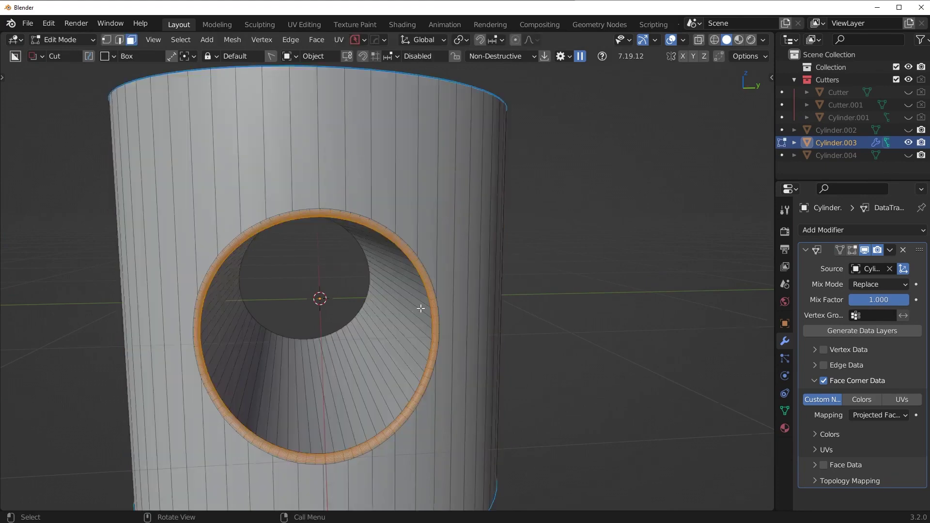
pyautogui.scroll(5, 428, 291)
pyautogui.moveTo(467, 200); pyautogui.dragTo(453, 269, button='middle')
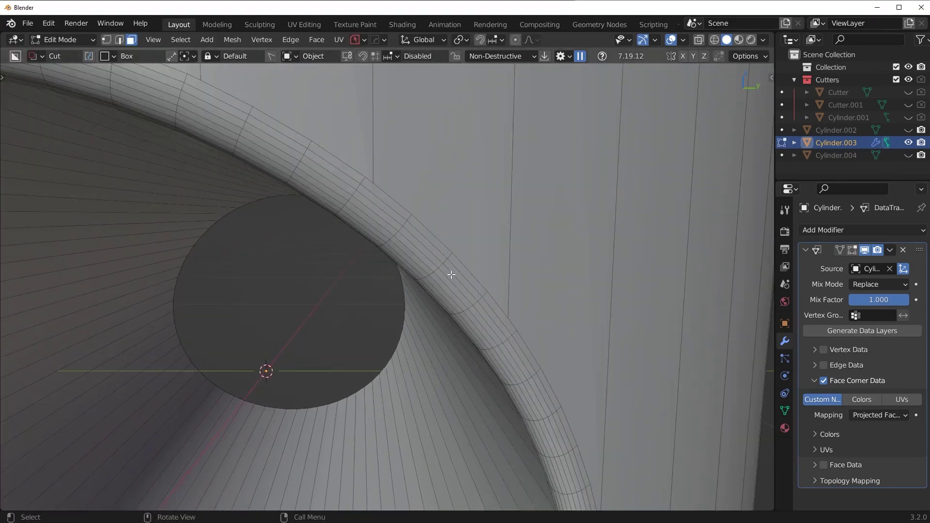
pyautogui.keyDown('alt'); pyautogui.click(405, 222); pyautogui.keyUp('alt')
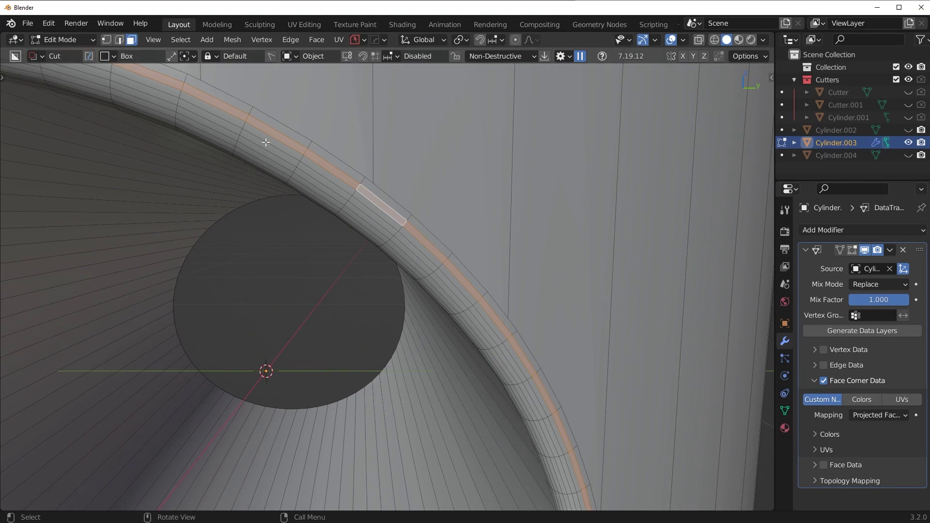
# Grow the rim face selection with Select More until it includes the cylinder's outer wall faces around the hole
pyautogui.click(176, 42)
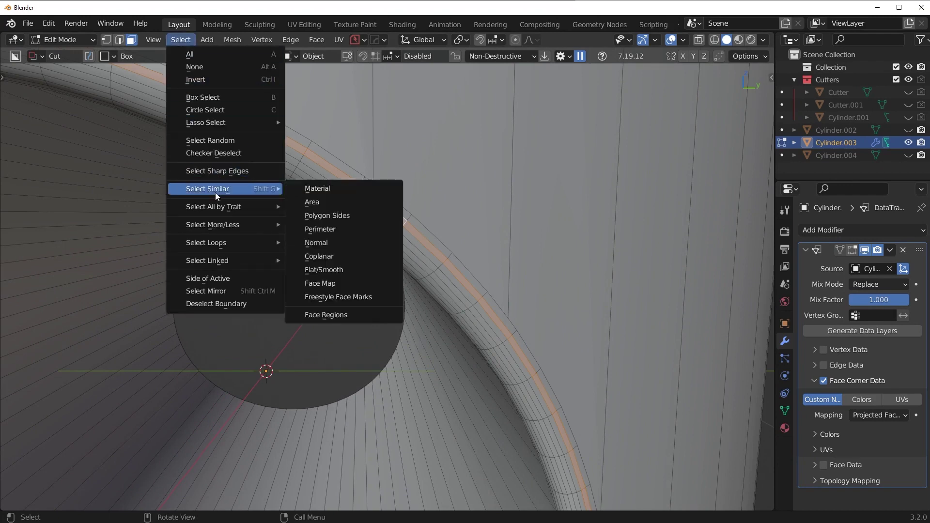
pyautogui.moveTo(226, 225)
pyautogui.click(320, 228)
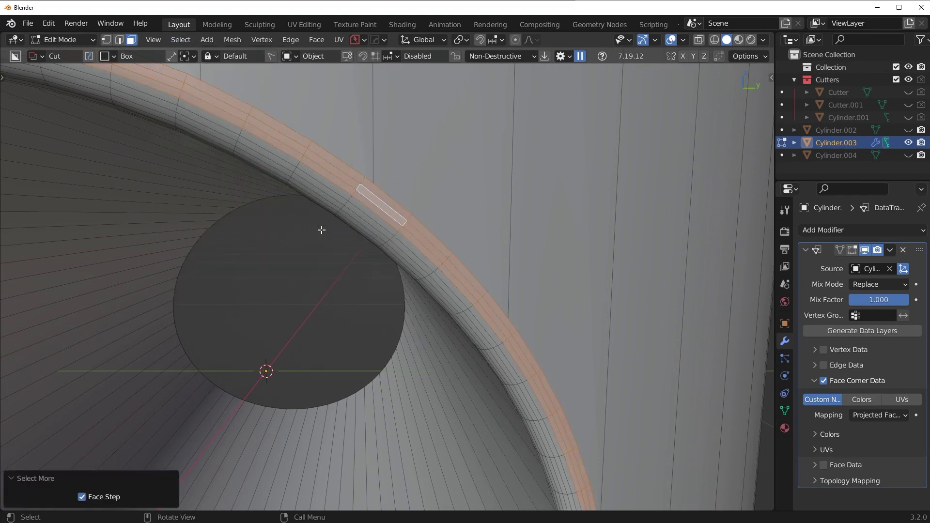
pyautogui.scroll(-3, 419, 252)
pyautogui.press('ctrl+KP_Add')
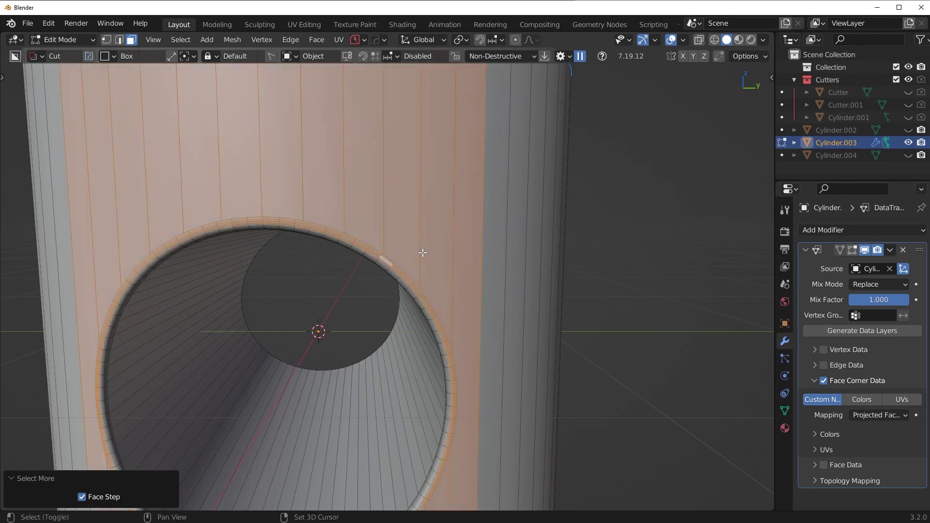
pyautogui.scroll(-2, 421, 253)
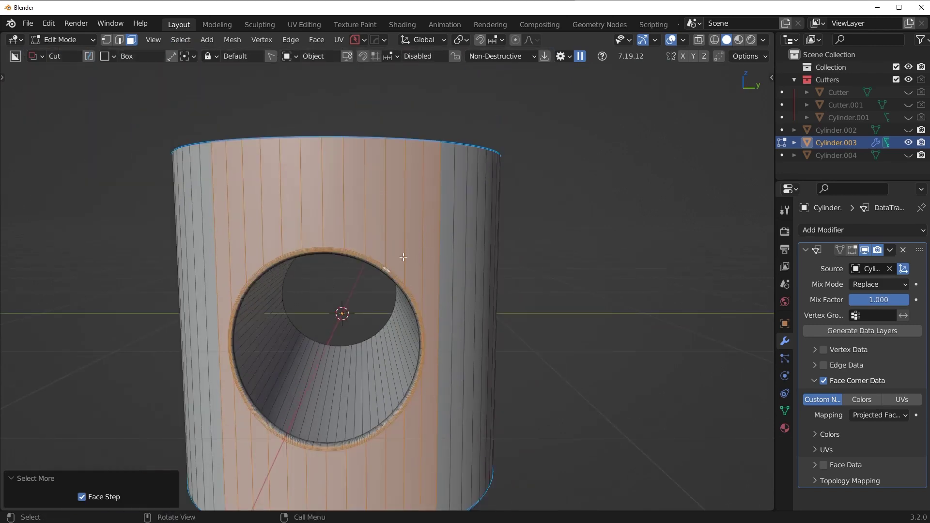
pyautogui.moveTo(381, 258); pyautogui.dragTo(394, 261, button='middle')
pyautogui.moveTo(371, 201); pyautogui.dragTo(348, 205, button='middle')
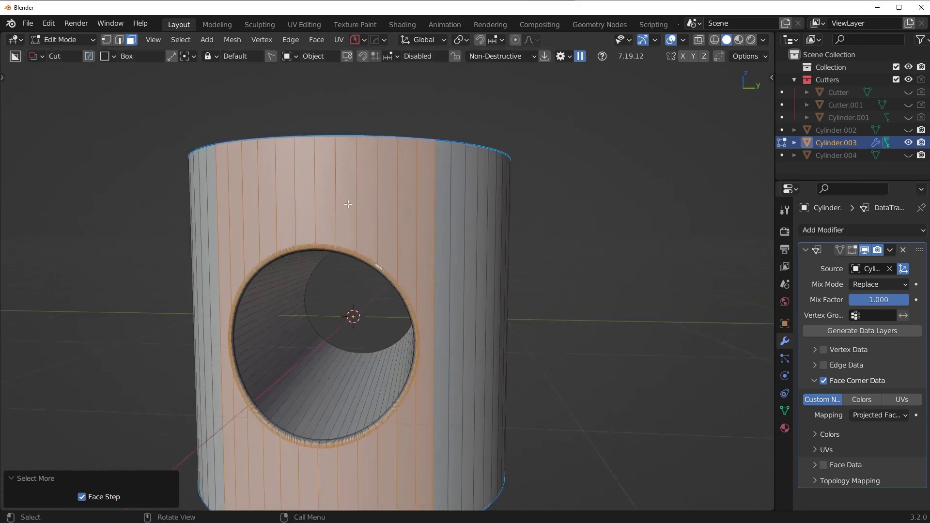
pyautogui.moveTo(412, 197); pyautogui.dragTo(476, 250, button='middle')
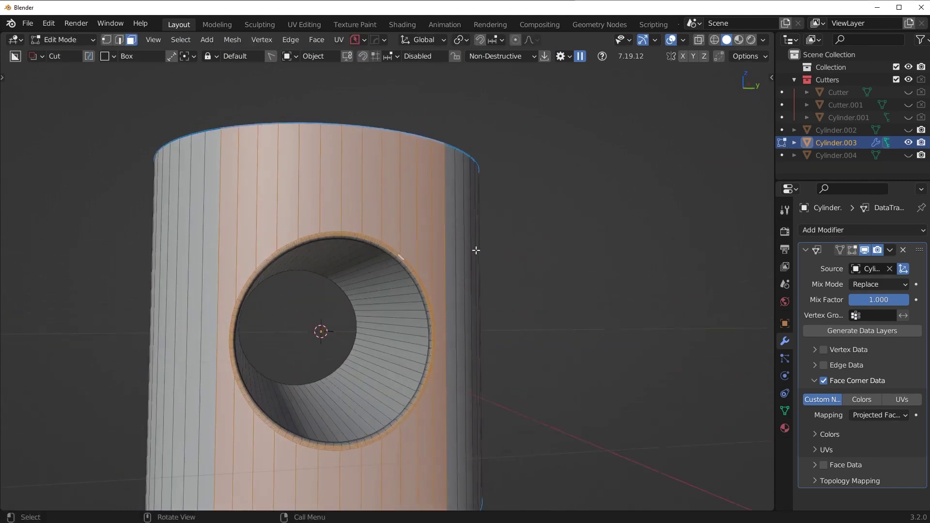
# Create a vertex group from the selected wall and rim faces at weight 1.000, and clear the selection
pyautogui.click(785, 411)
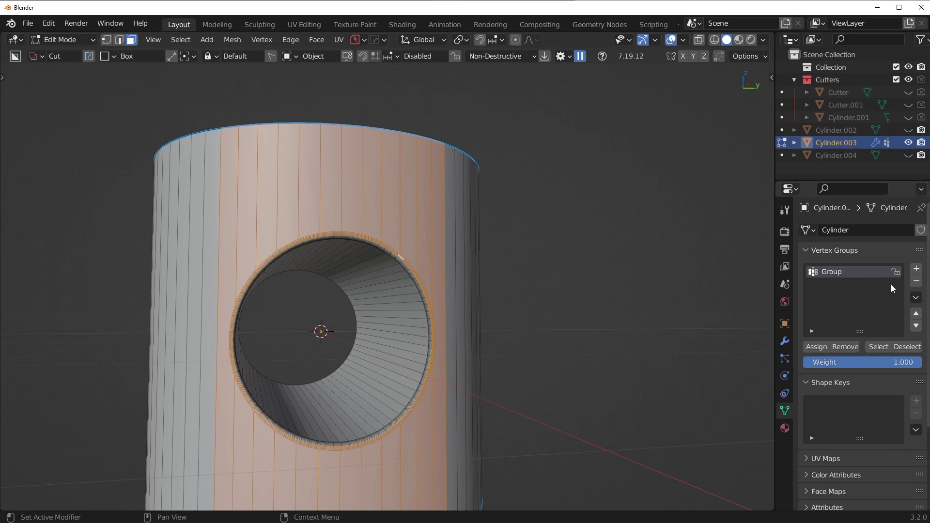
pyautogui.click(819, 348)
pyautogui.moveTo(605, 338); pyautogui.dragTo(591, 353, button='middle')
pyautogui.hotkey('alt', 'a')
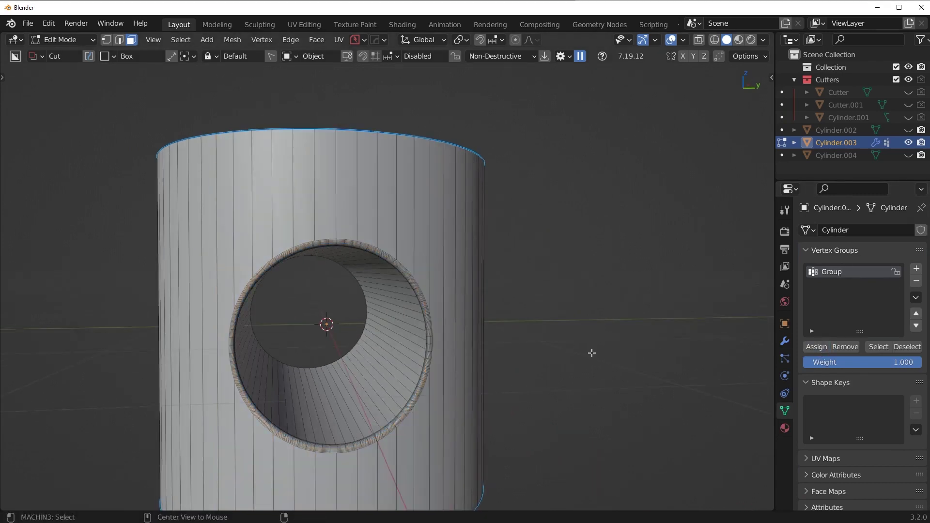
# Check the new vertex group's faces, leave Edit Mode, and limit the Data Transfer modifier to the vertex group Group
pyautogui.click(884, 347)
pyautogui.click(902, 347)
pyautogui.click(901, 347)
pyautogui.press('Tab')
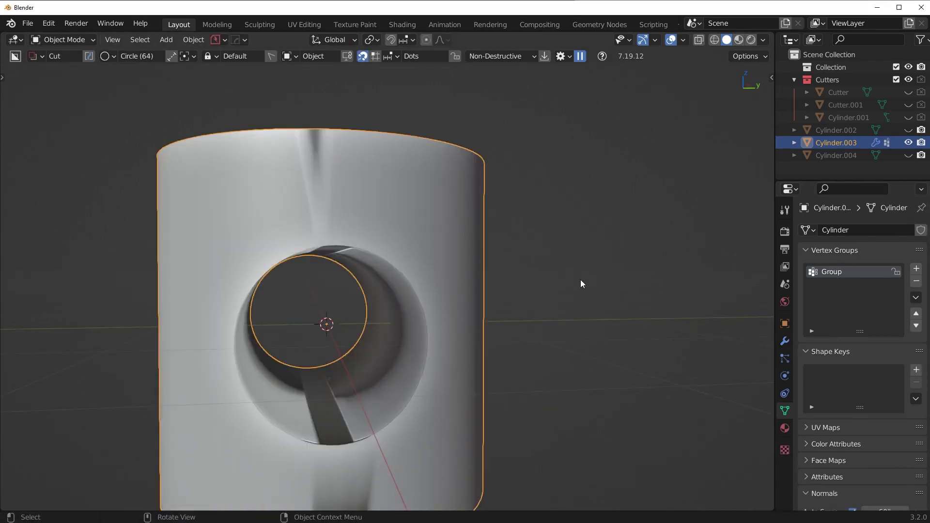
pyautogui.click(785, 341)
pyautogui.click(867, 315)
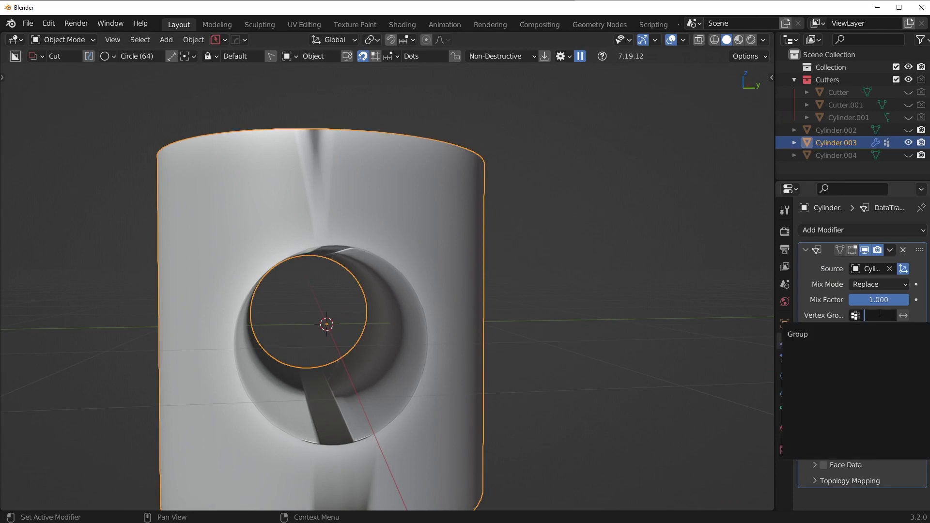
pyautogui.click(845, 333)
# Enter Edit Mode and knife a straight horizontal cut across the cylinder's outer wall just below its top edge
pyautogui.moveTo(581, 310); pyautogui.dragTo(385, 234, button='middle')
pyautogui.scroll(3, 378, 248)
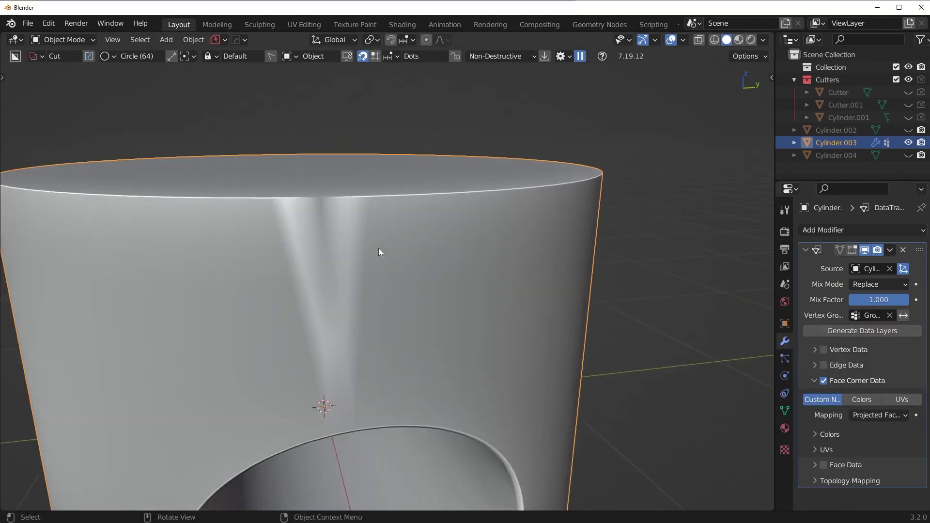
pyautogui.press('Tab')
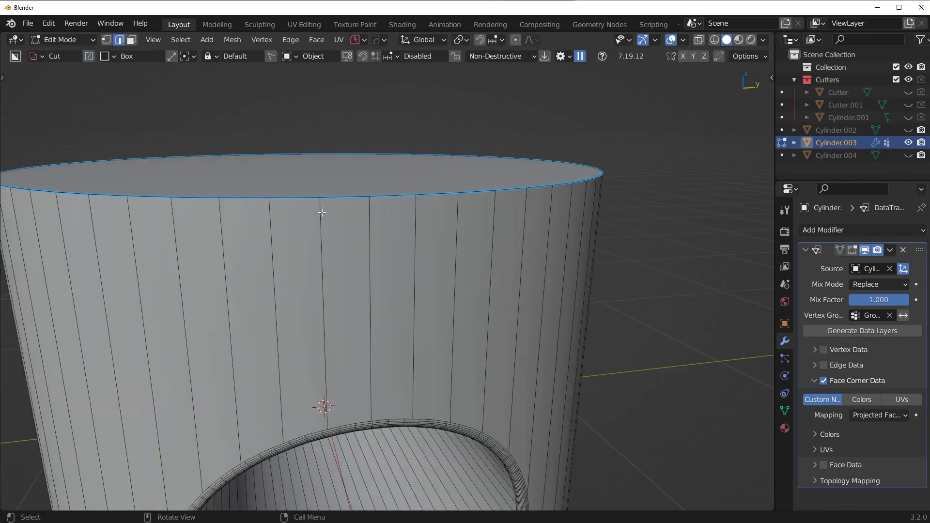
pyautogui.press('3')
pyautogui.scroll(-3, 486, 266)
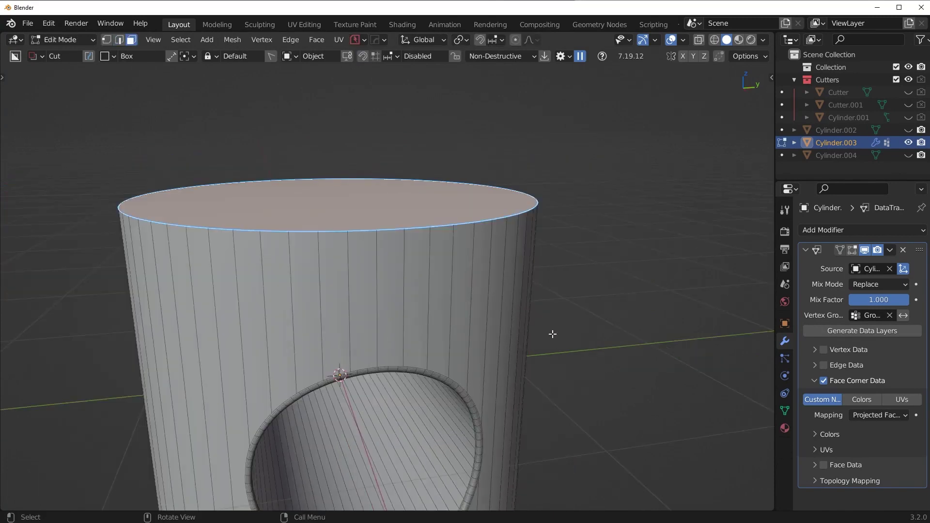
pyautogui.press('KP_3')
pyautogui.press('k')
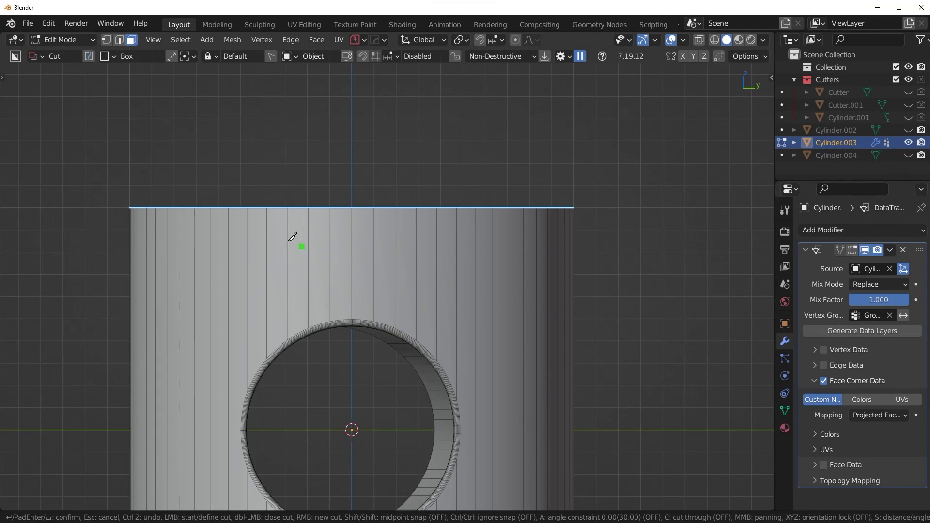
pyautogui.press('y')
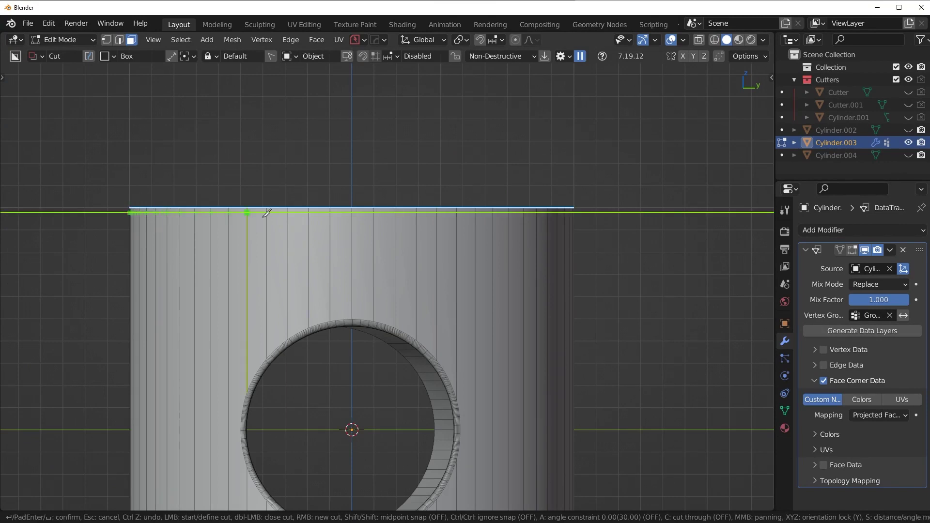
pyautogui.click(618, 211)
pyautogui.press('Return')
# Symmetrize the cylinder vertically so the cut near the top edge is repeated near the bottom edge, and return to Object Mode
pyautogui.scroll(-4, 521, 274)
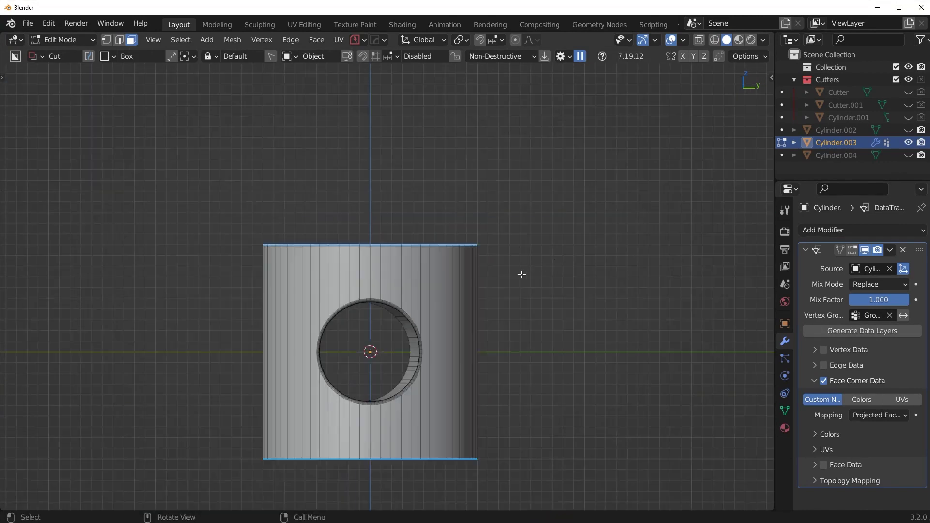
pyautogui.hotkey('alt', 'x')
pyautogui.moveTo(480, 307); pyautogui.dragTo(438, 271, button='middle')
pyautogui.press('Tab')
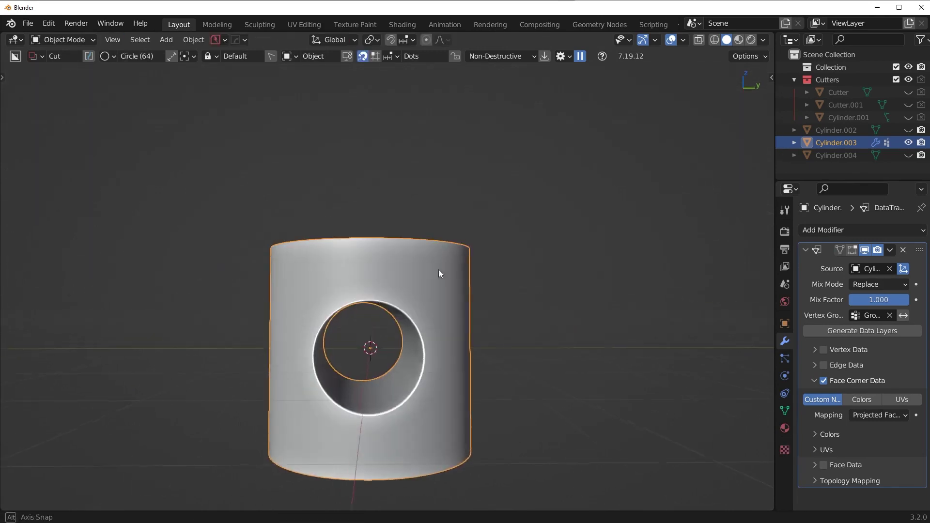
# Check the existing vertex group's faces in Edit Mode, clear the selection, and remove the group Group
pyautogui.press('Tab')
pyautogui.click(784, 411)
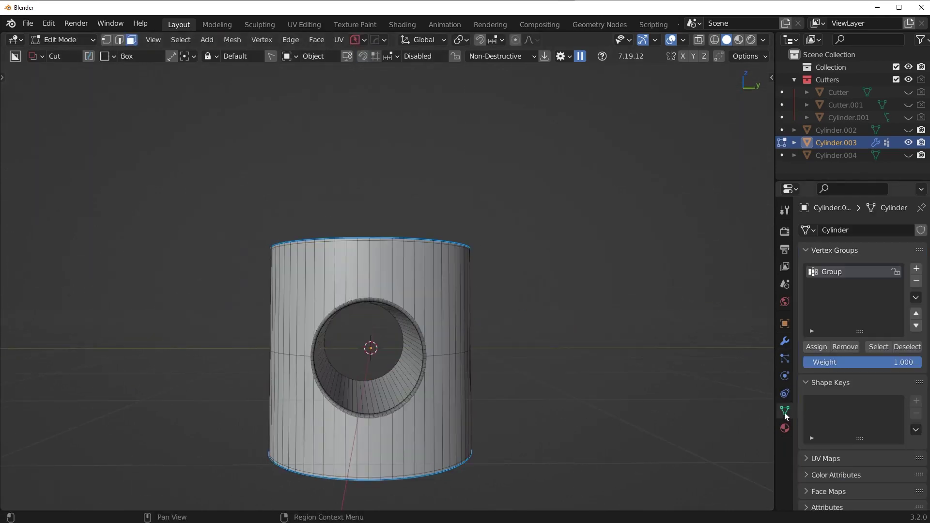
pyautogui.click(873, 349)
pyautogui.moveTo(402, 293); pyautogui.dragTo(409, 300, button='middle')
pyautogui.scroll(6, 368, 288)
pyautogui.hotkey('alt', 'a')
pyautogui.scroll(-3, 368, 315)
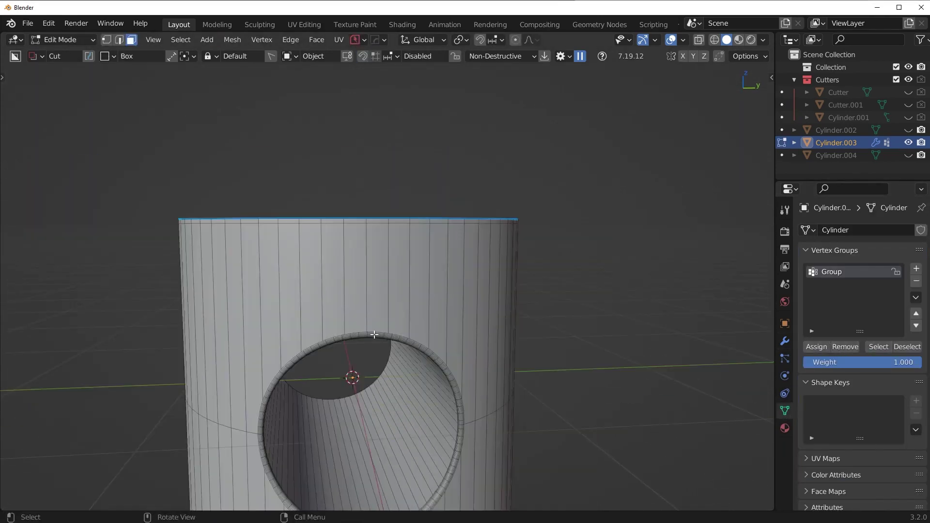
pyautogui.scroll(6, 374, 335)
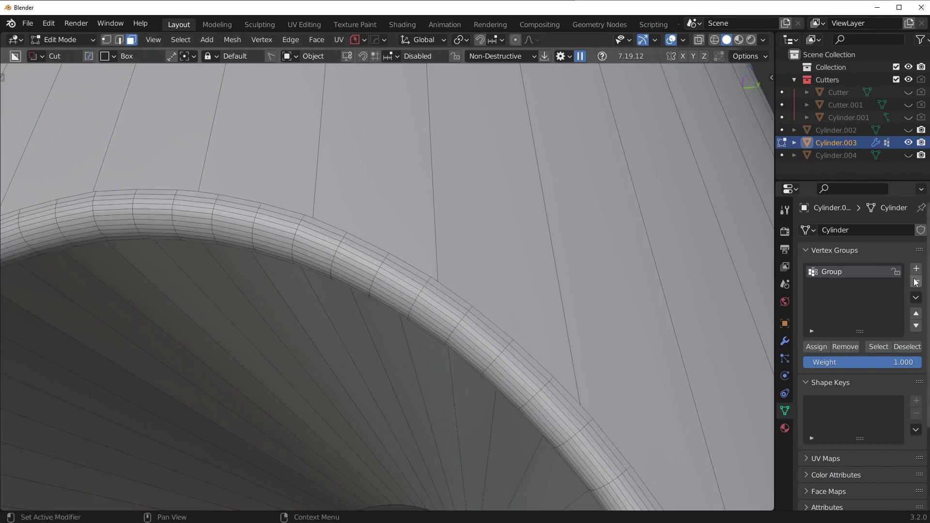
pyautogui.hotkey('ctrl', 'z')
# Select a face loop on the outer part of the bevelled rim and grow it to include the wall faces around the hole
pyautogui.keyDown('alt'); pyautogui.click(428, 284); pyautogui.keyUp('alt')
pyautogui.press('ctrl+KP_Add')
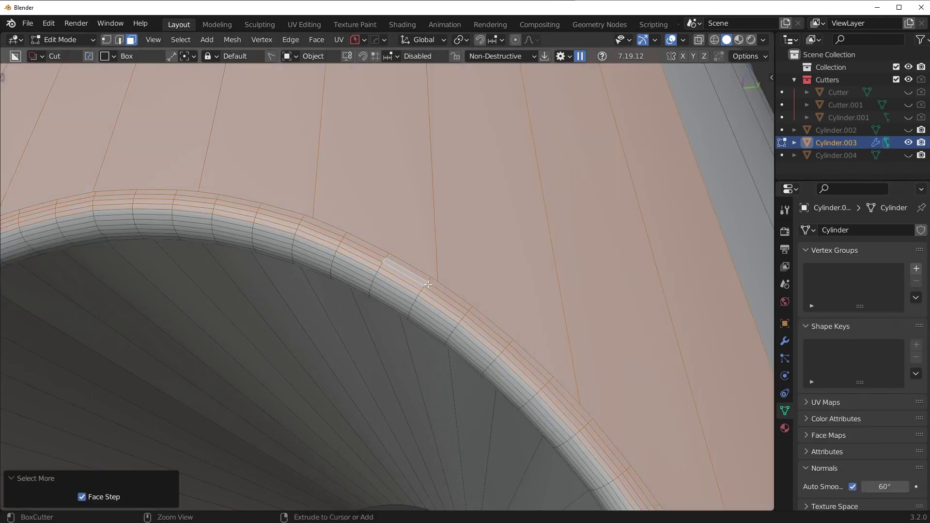
pyautogui.scroll(-6, 412, 262)
pyautogui.scroll(-4, 310, 194)
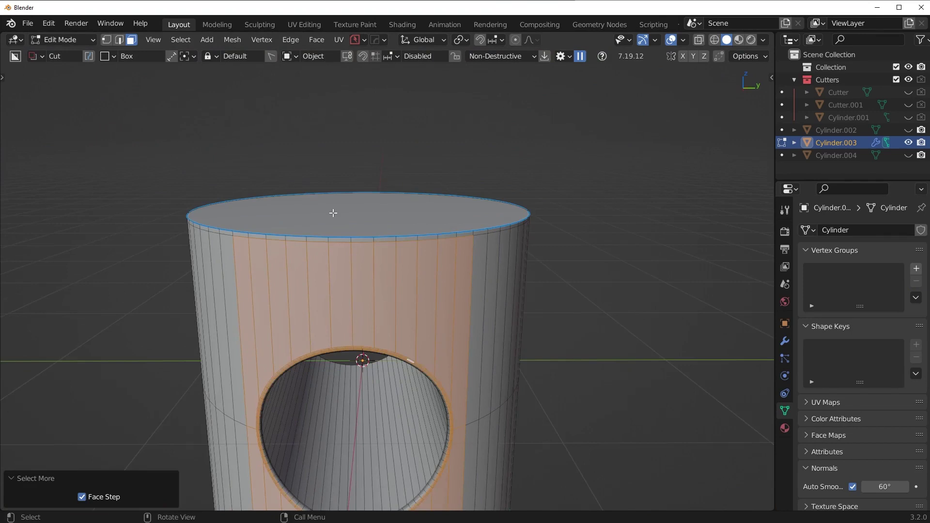
pyautogui.keyDown('shift'); pyautogui.moveTo(434, 419); pyautogui.dragTo(454, 342, button='middle'); pyautogui.keyUp('shift')
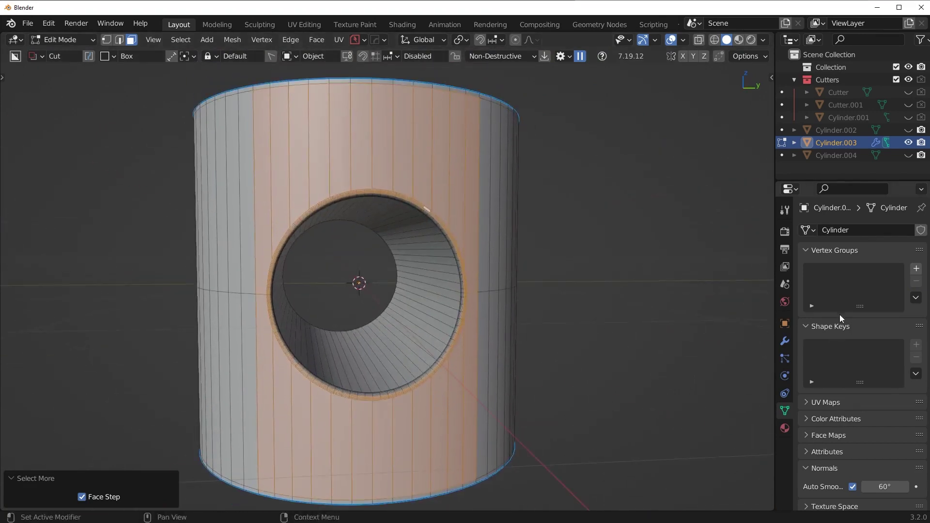
# Create a new vertex group from the selected wall and rim faces at weight 1.000, check its selection, and leave Edit Mode
pyautogui.click(916, 268)
pyautogui.click(816, 346)
pyautogui.click(906, 346)
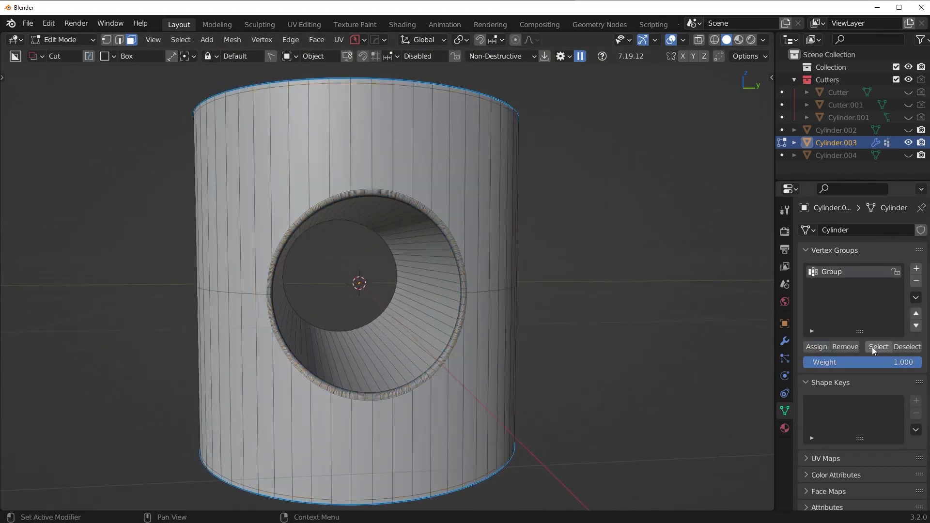
pyautogui.click(878, 346)
pyautogui.click(906, 346)
pyautogui.press('Tab')
# Display the cylinder with a glossy red MatCap and inspect the shading around the hole
pyautogui.moveTo(626, 233); pyautogui.dragTo(549, 213, button='middle')
pyautogui.click(762, 40)
pyautogui.click(751, 99)
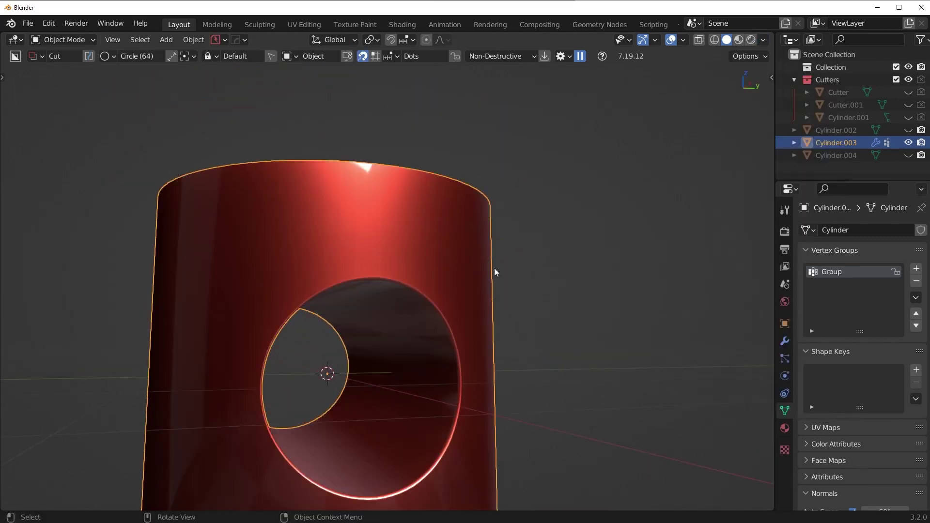
pyautogui.moveTo(494, 268)
pyautogui.mouseDown(button='middle')
pyautogui.moveTo(408, 270)
pyautogui.moveTo(387, 238)
pyautogui.moveTo(429, 272)
pyautogui.moveTo(421, 261)
pyautogui.mouseUp(button='middle')
pyautogui.scroll(2, 408, 269)
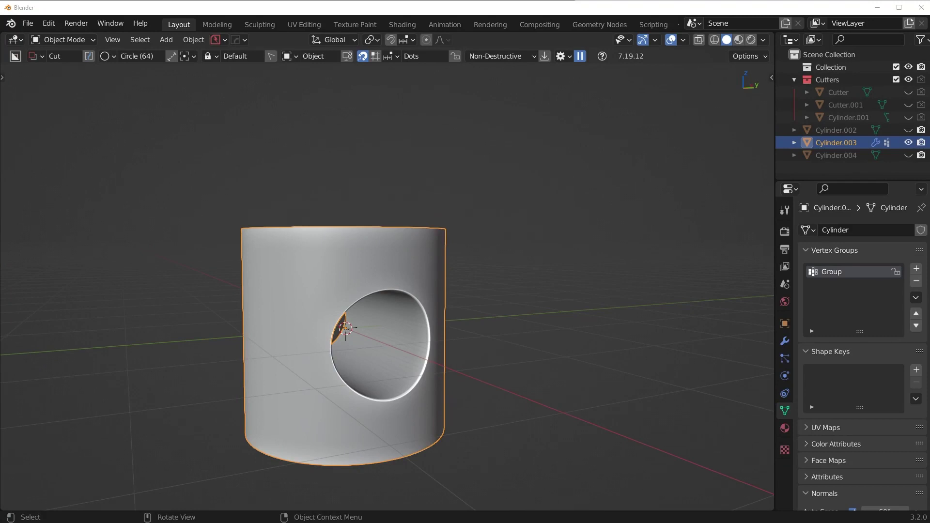
# Review the cylinder's Data Transfer modifier settings and examine its shading from different angles
pyautogui.moveTo(420, 291); pyautogui.dragTo(398, 307, button='middle')
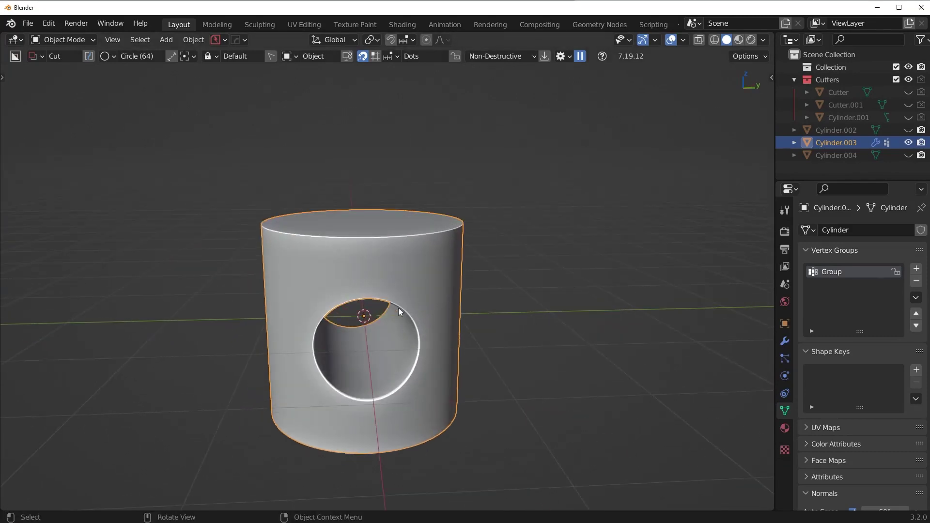
pyautogui.click(785, 340)
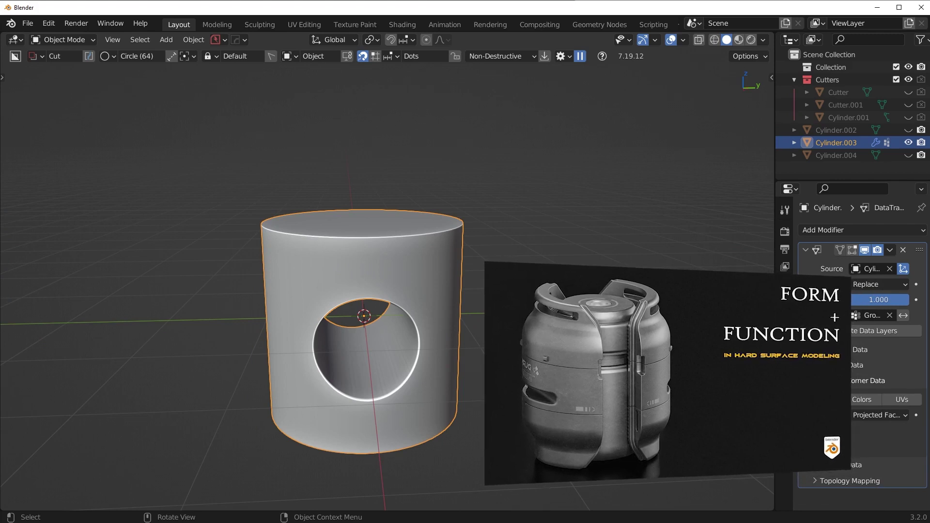
pyautogui.moveTo(453, 303); pyautogui.dragTo(434, 329, button='middle')
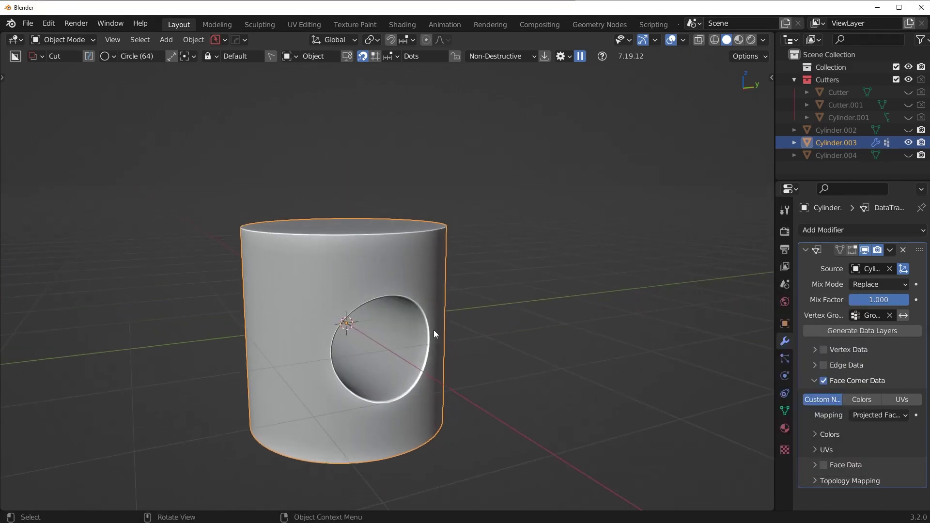